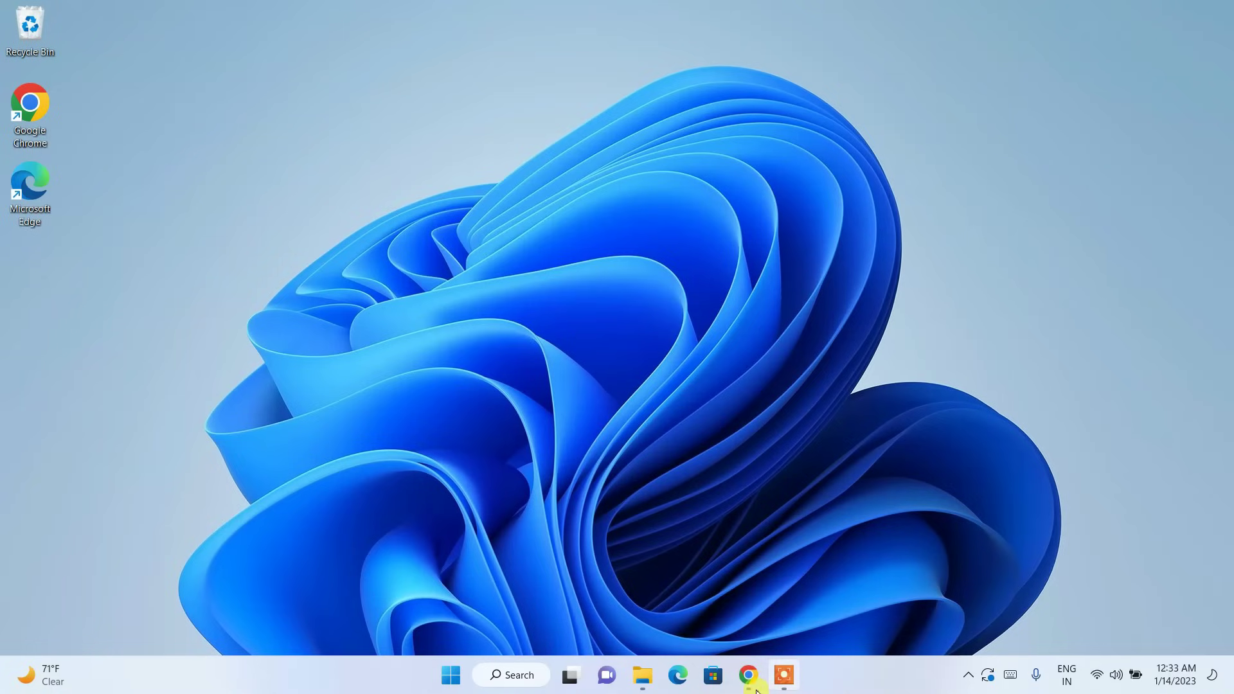
# Search Google in Chrome for 'jdk download' and open the Oracle Java Downloads result
pyautogui.click(748, 675)
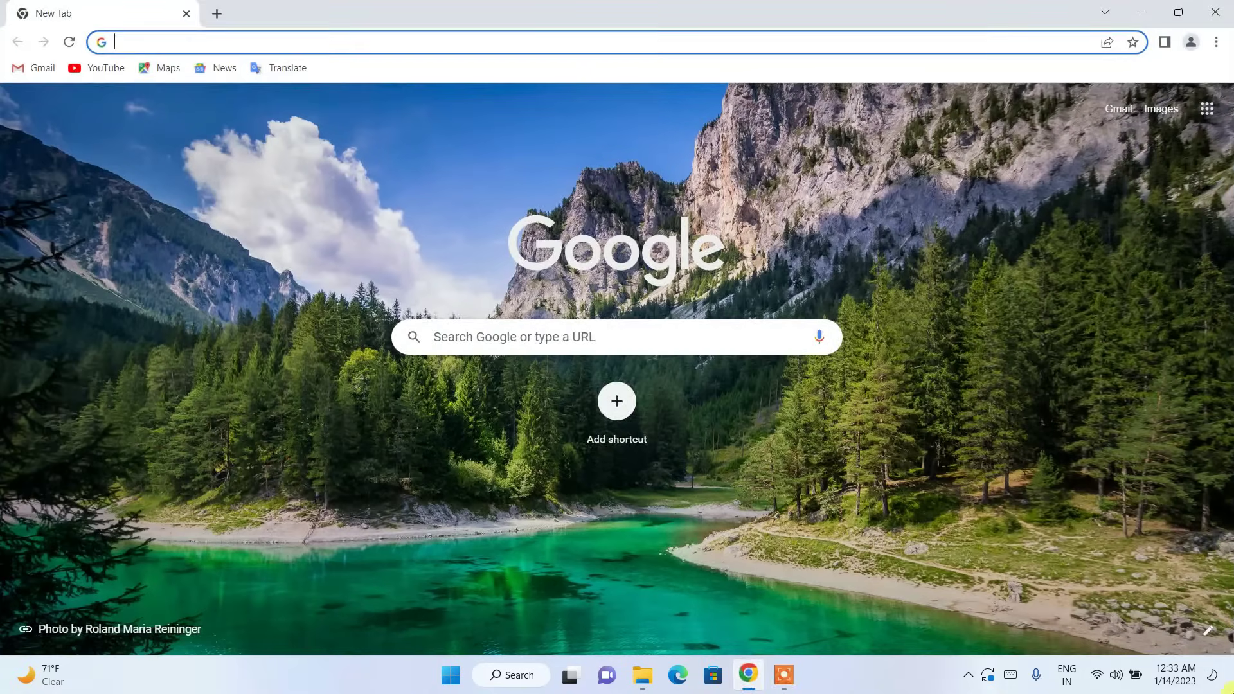
pyautogui.click(295, 42)
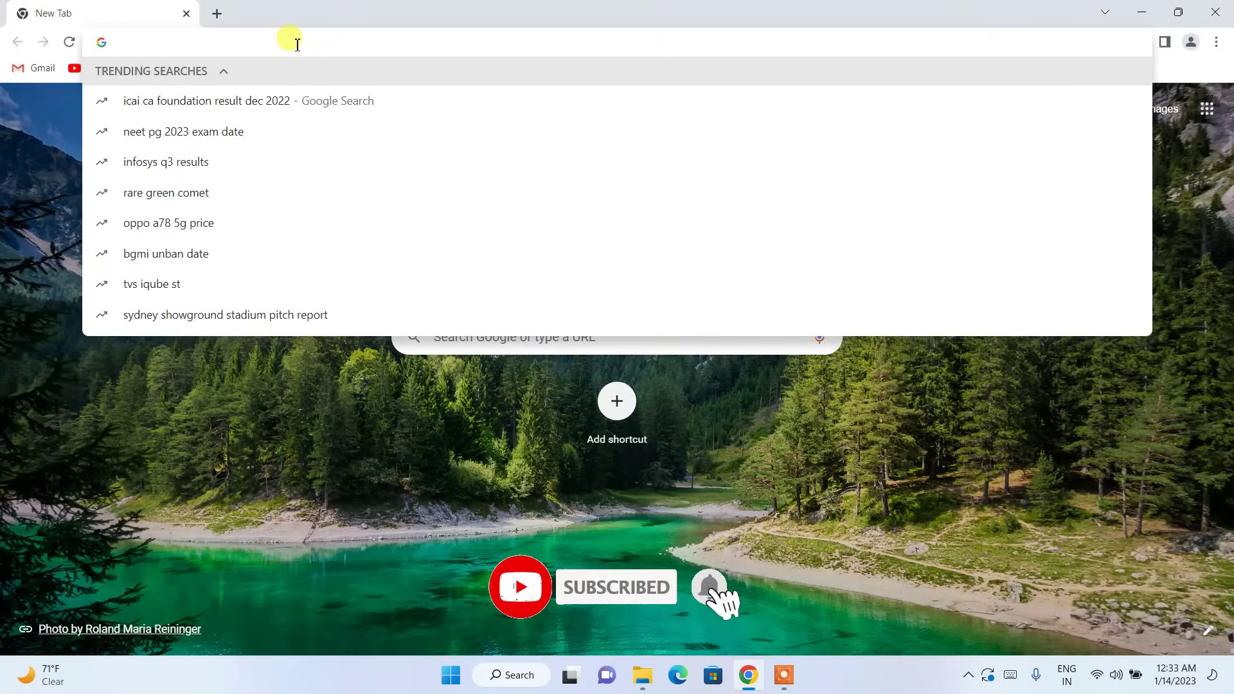
pyautogui.write('jdk')
pyautogui.press('Down')
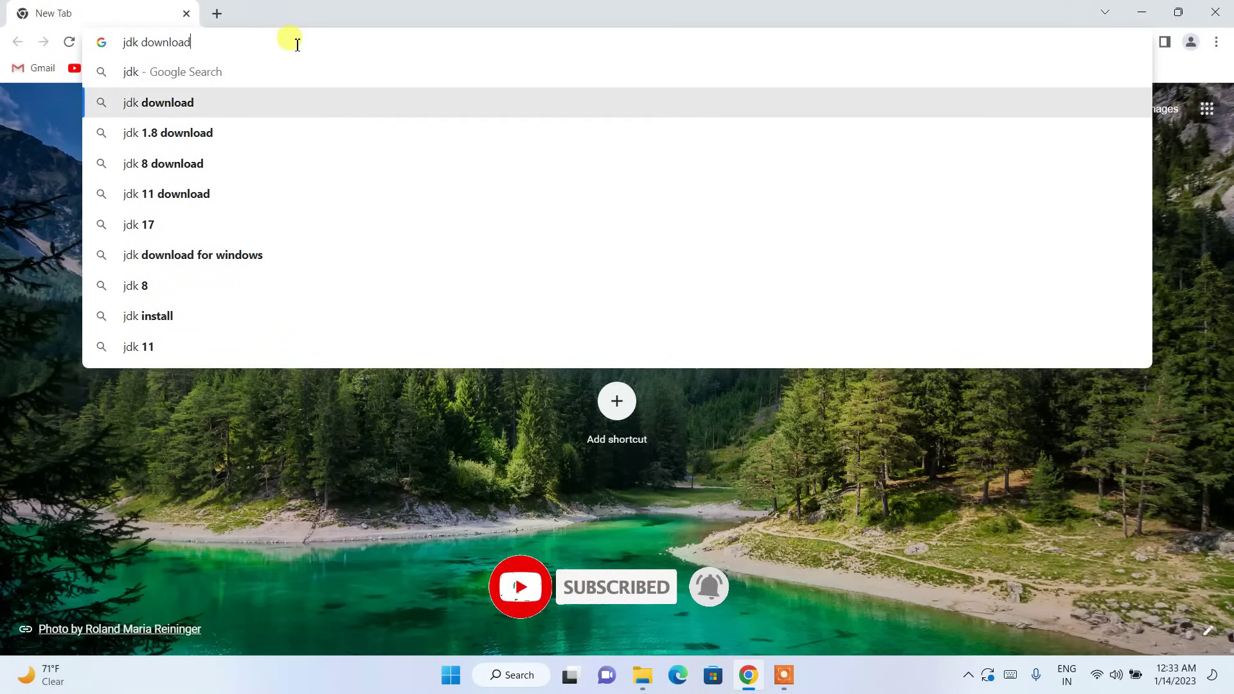
pyautogui.press('Return')
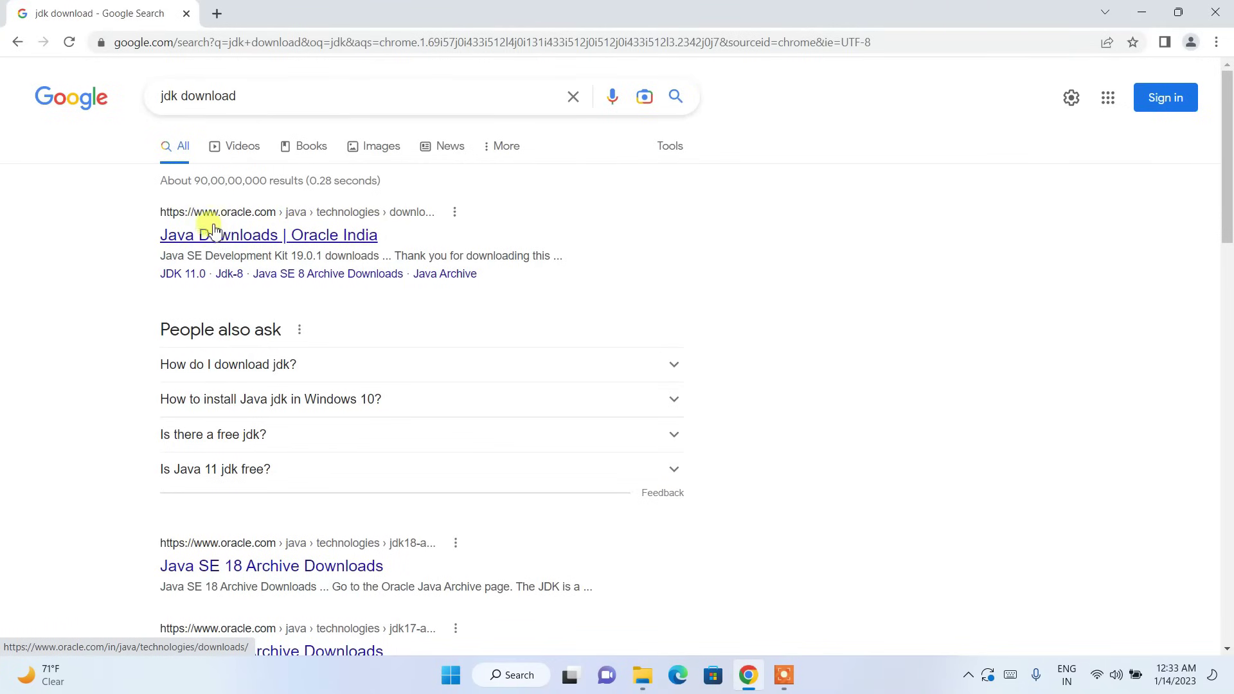
pyautogui.click(188, 235)
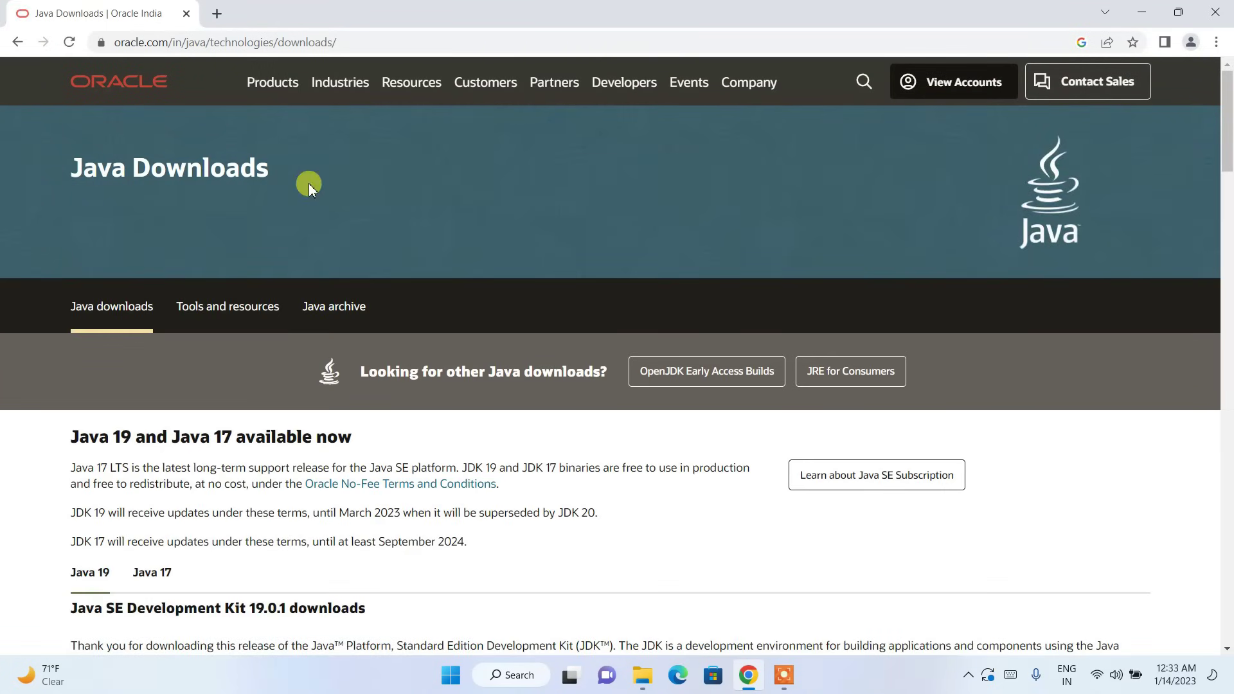
# Scroll Oracle's Java Downloads page down to the JDK 19.0.1 downloads section
pyautogui.click(354, 41)
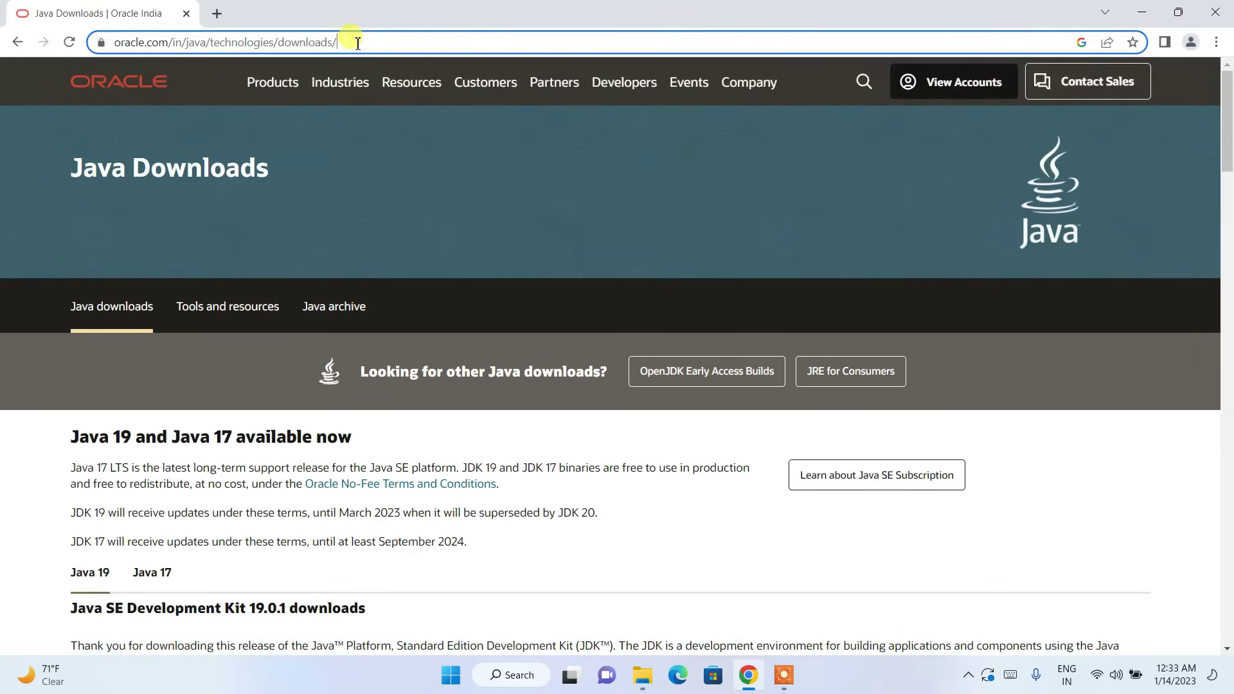
pyautogui.click(334, 162)
pyautogui.scroll(-1, 334, 162)
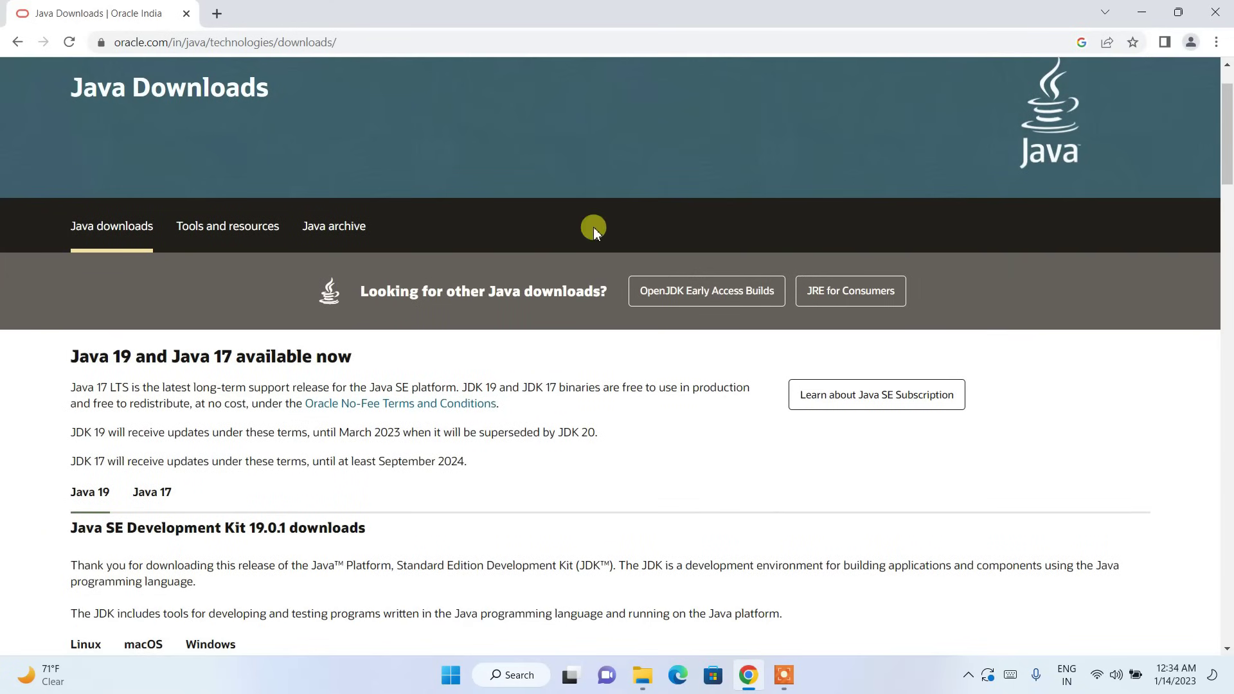
pyautogui.scroll(-4, 464, 200)
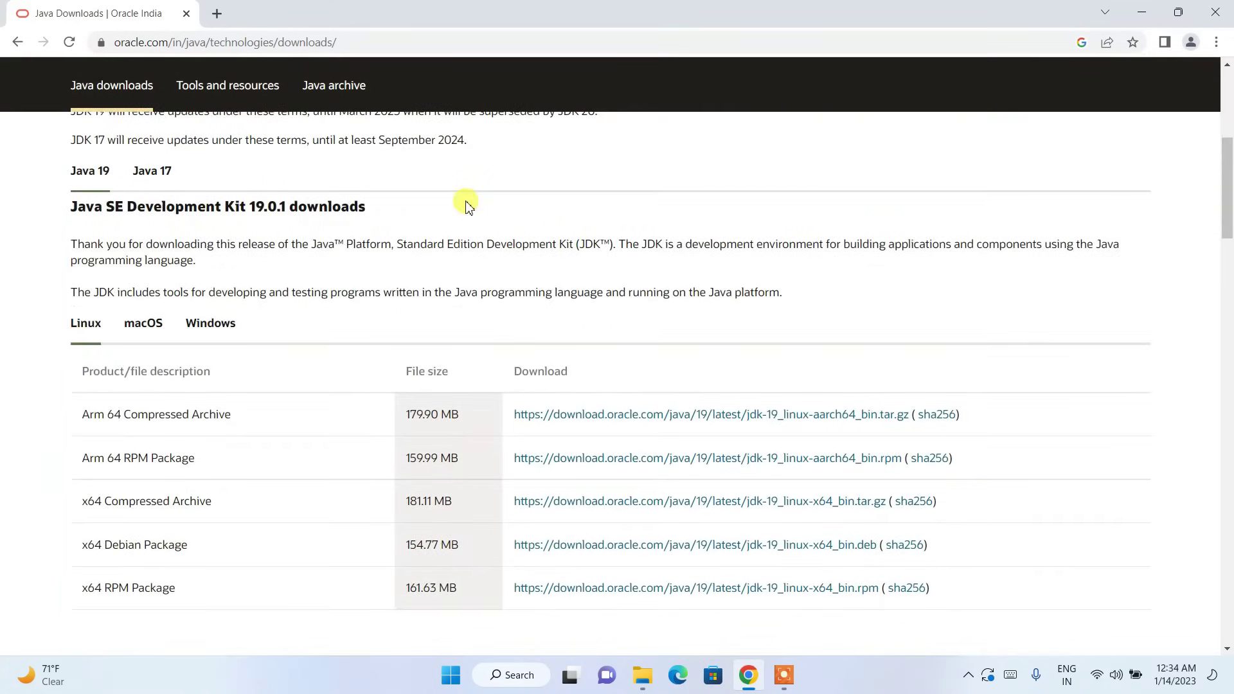
pyautogui.scroll(-1, 466, 205)
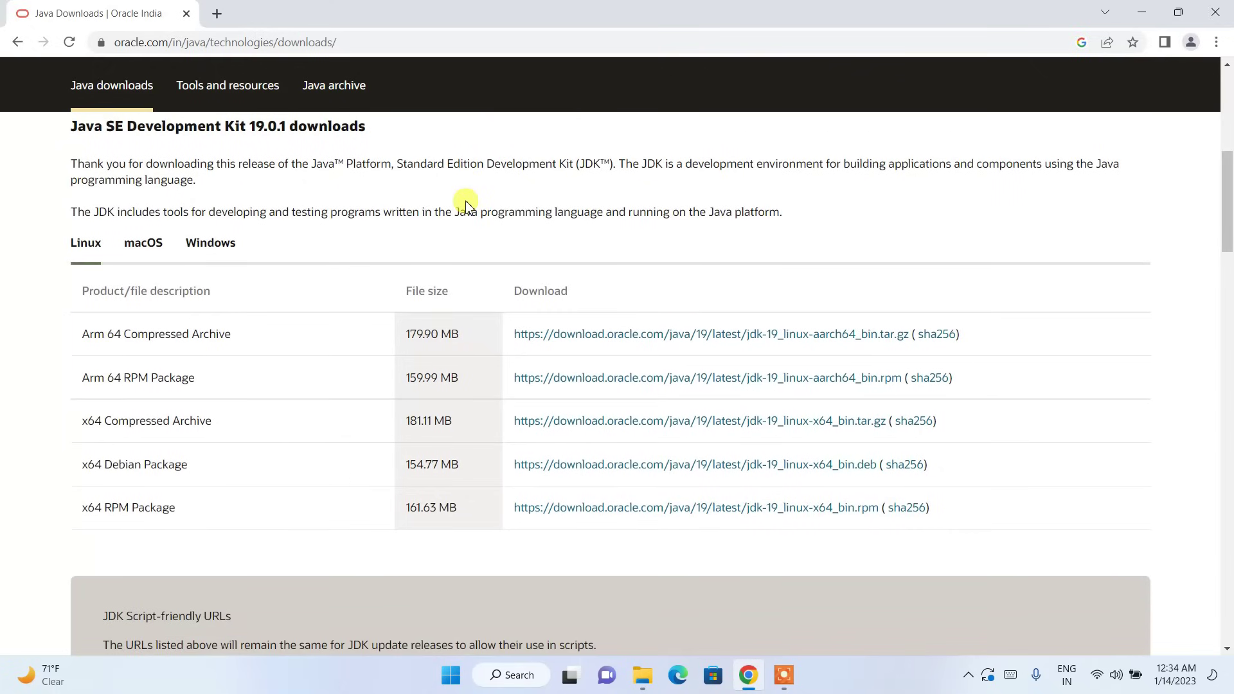
pyautogui.doubleClick(263, 126)
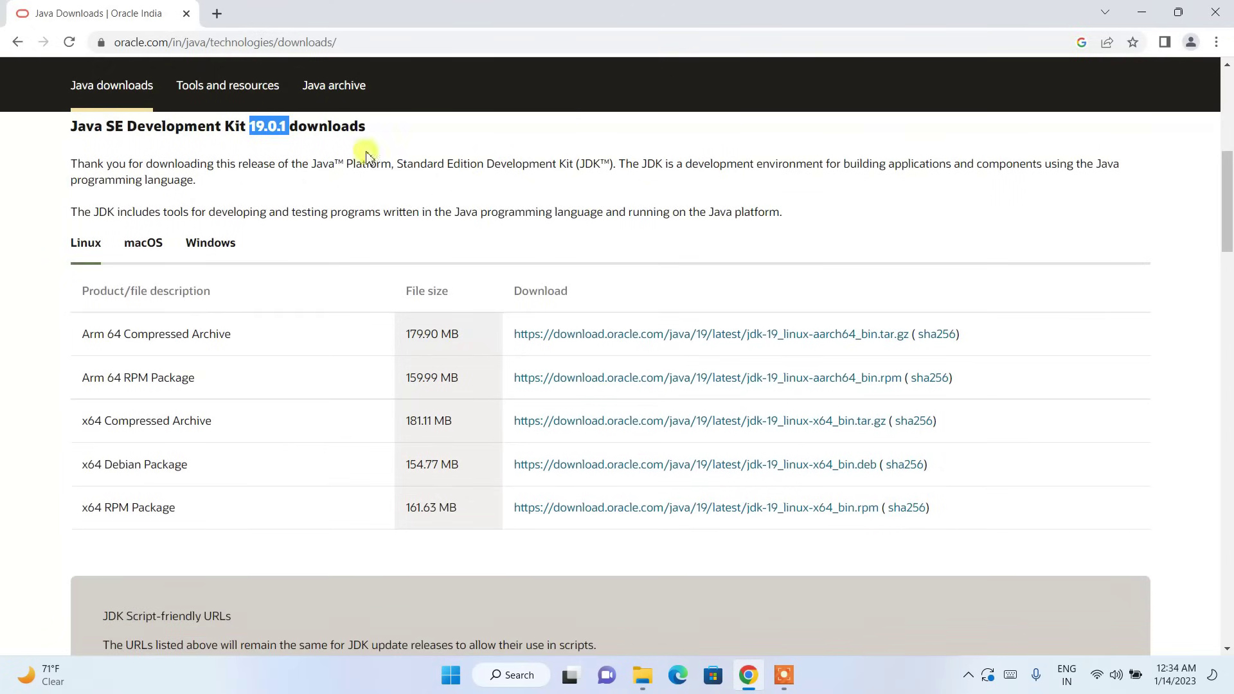
pyautogui.click(400, 189)
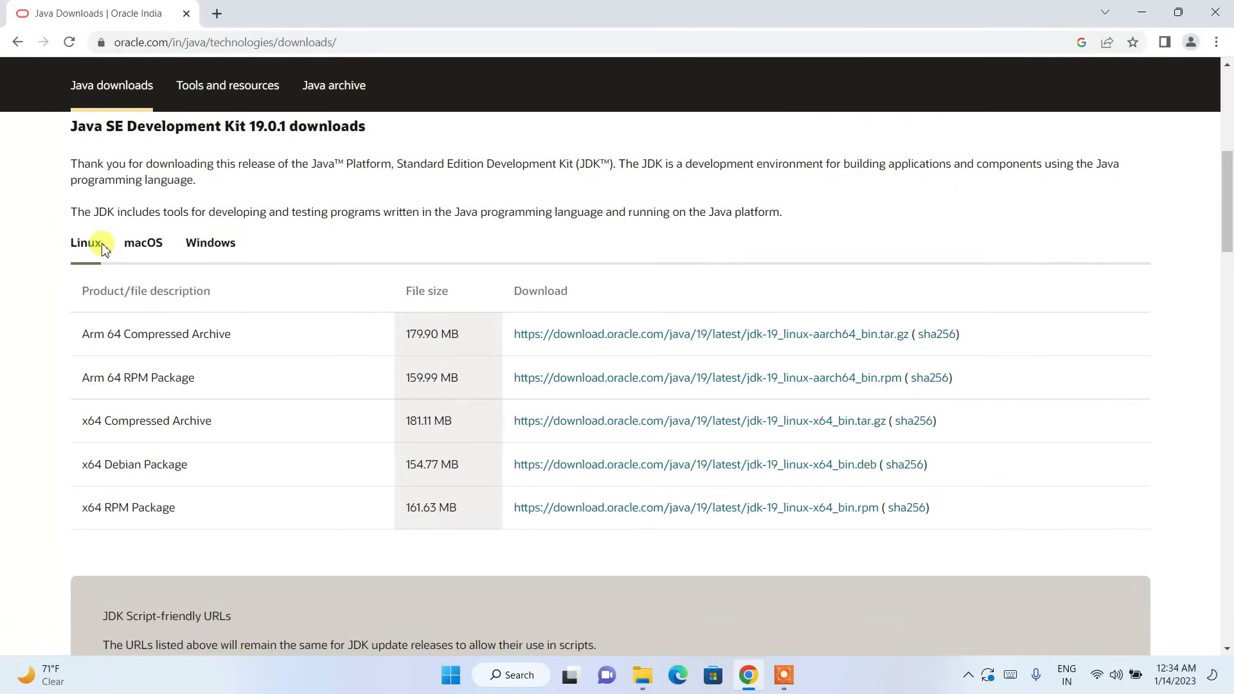
pyautogui.click(139, 245)
# Download the x64 MSI Installer jdk-19_windows-x64_bin.msi from the Windows tab
pyautogui.click(211, 250)
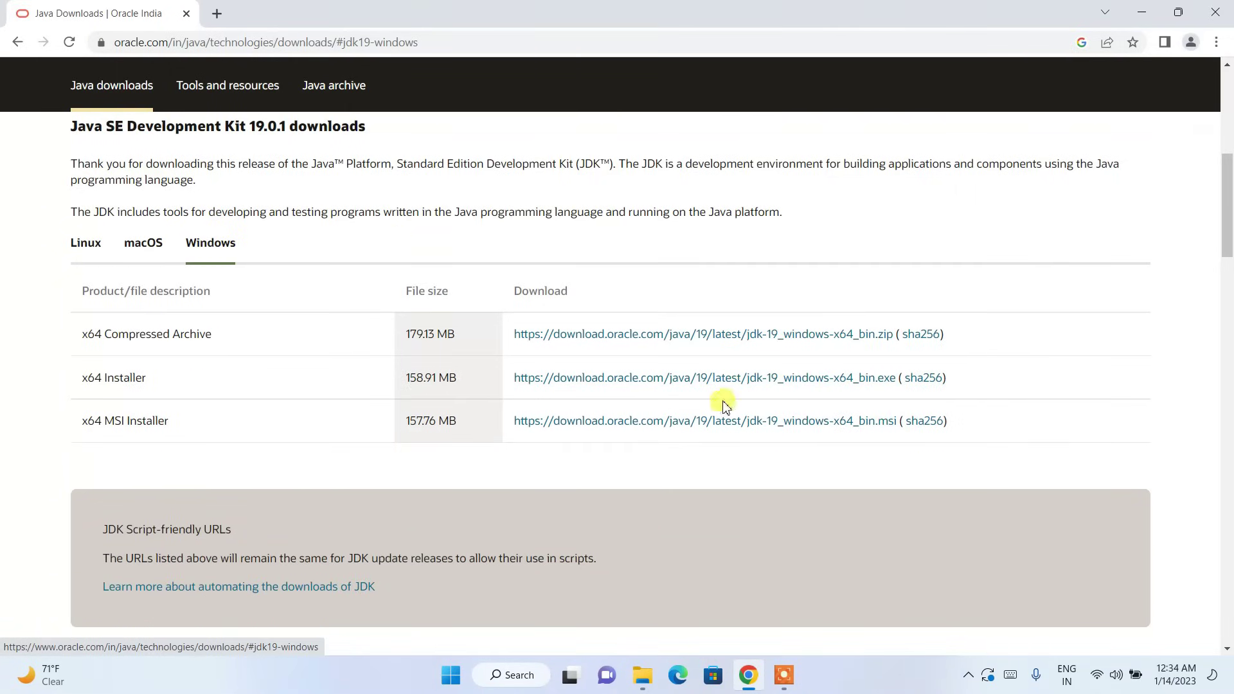
pyautogui.moveTo(105, 426); pyautogui.dragTo(185, 426)
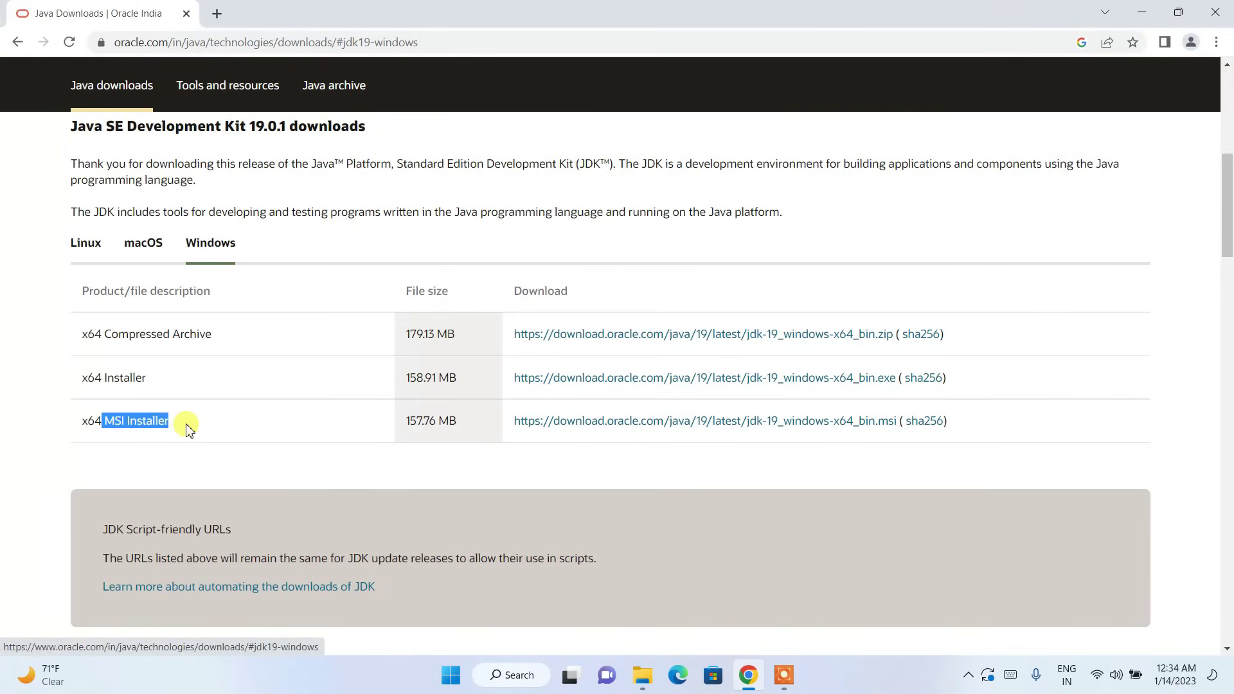
pyautogui.click(198, 429)
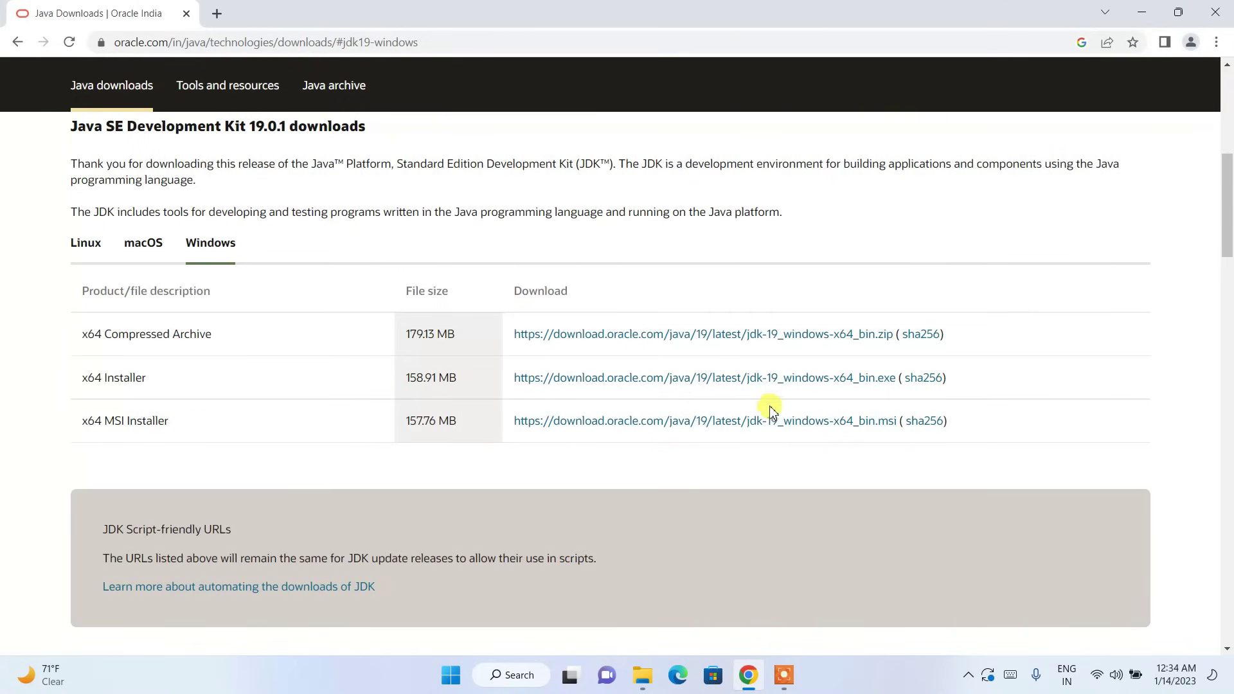
pyautogui.click(744, 427)
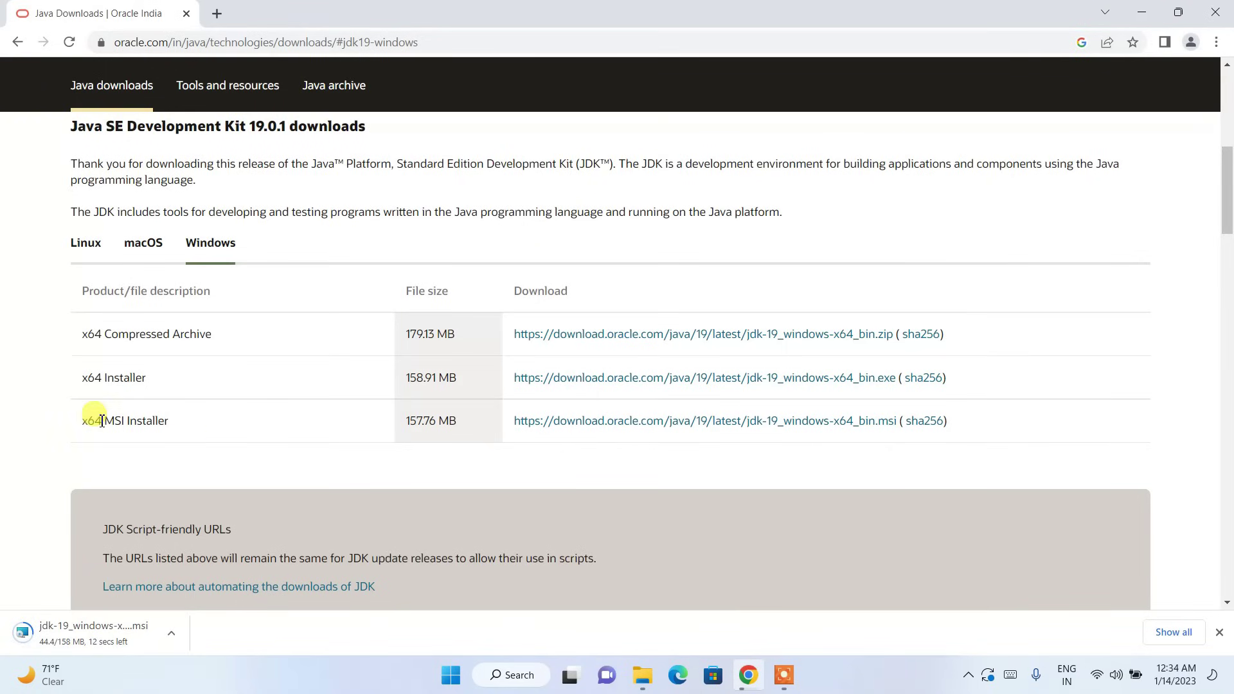
pyautogui.moveTo(106, 421); pyautogui.dragTo(149, 421)
pyautogui.click(158, 420)
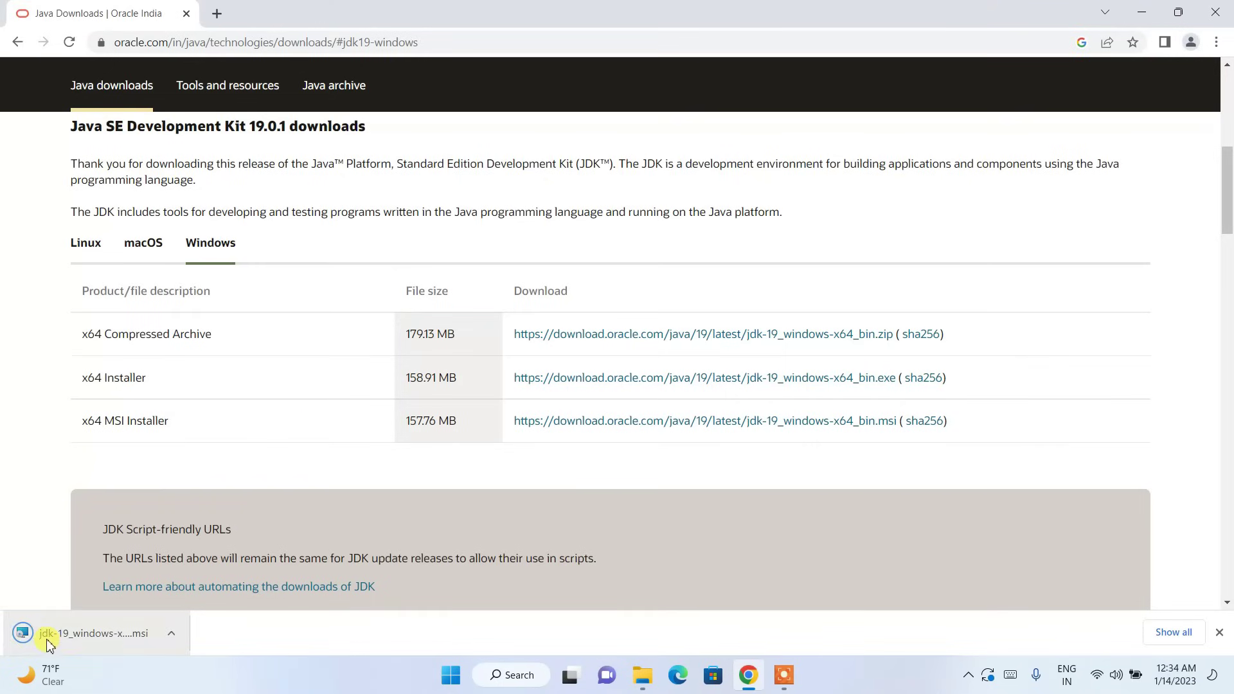
# Install JDK 19.0.1 into the default C:\Program Files\Java\jdk-19\ folder and close the installer
pyautogui.click(85, 636)
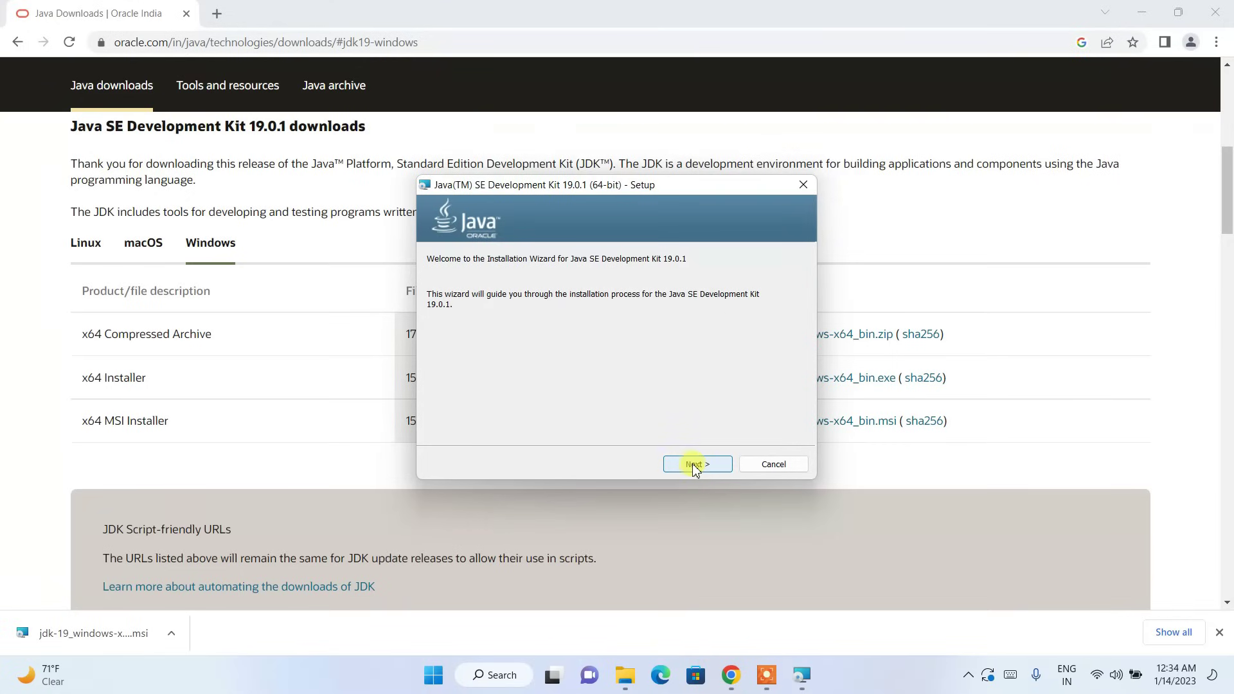
pyautogui.click(696, 466)
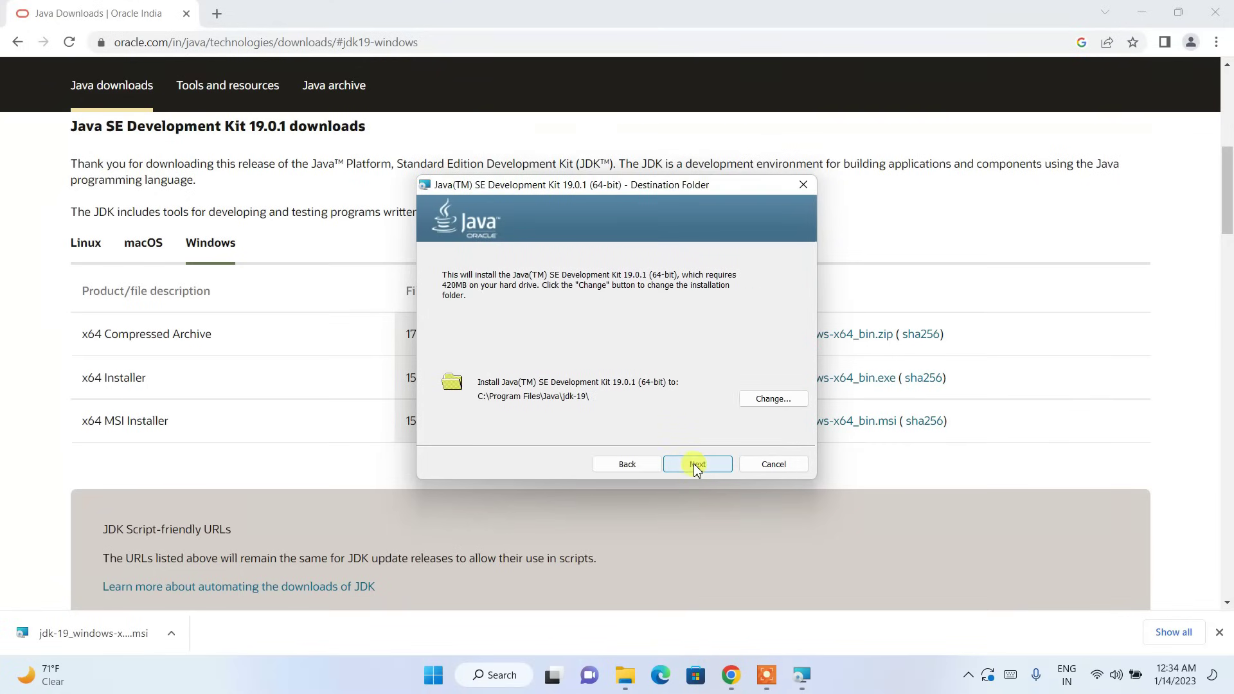
pyautogui.click(1148, 11)
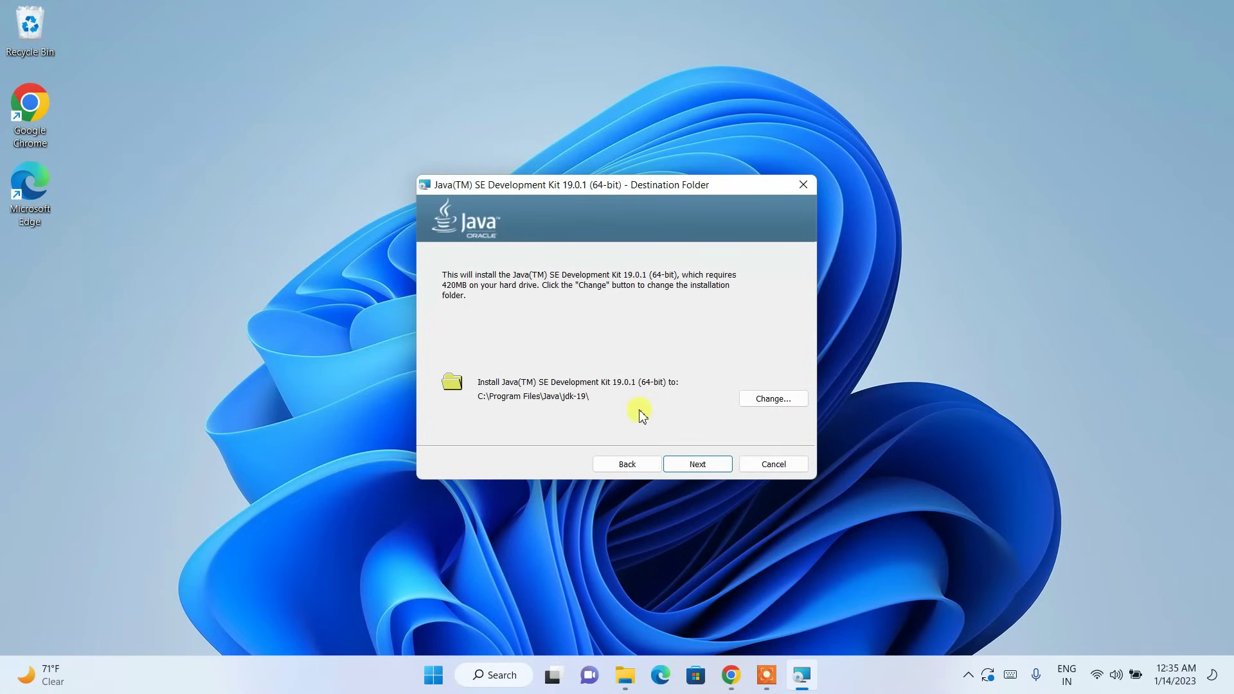
pyautogui.click(701, 464)
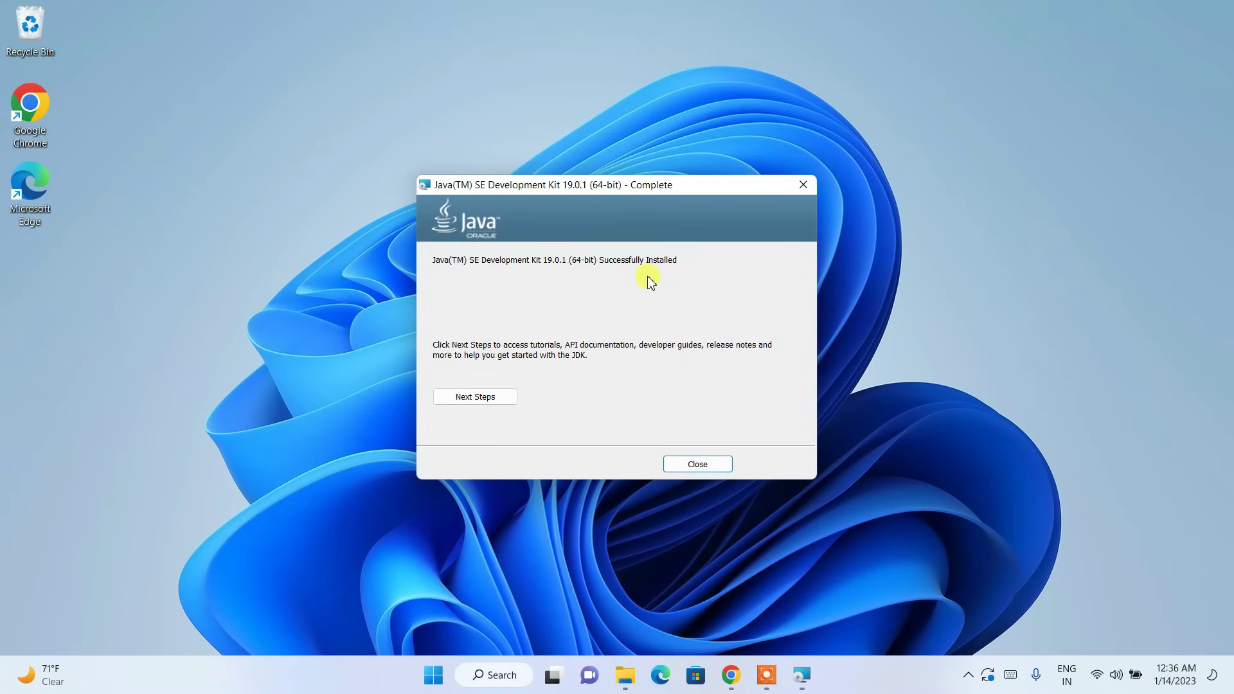
pyautogui.click(697, 464)
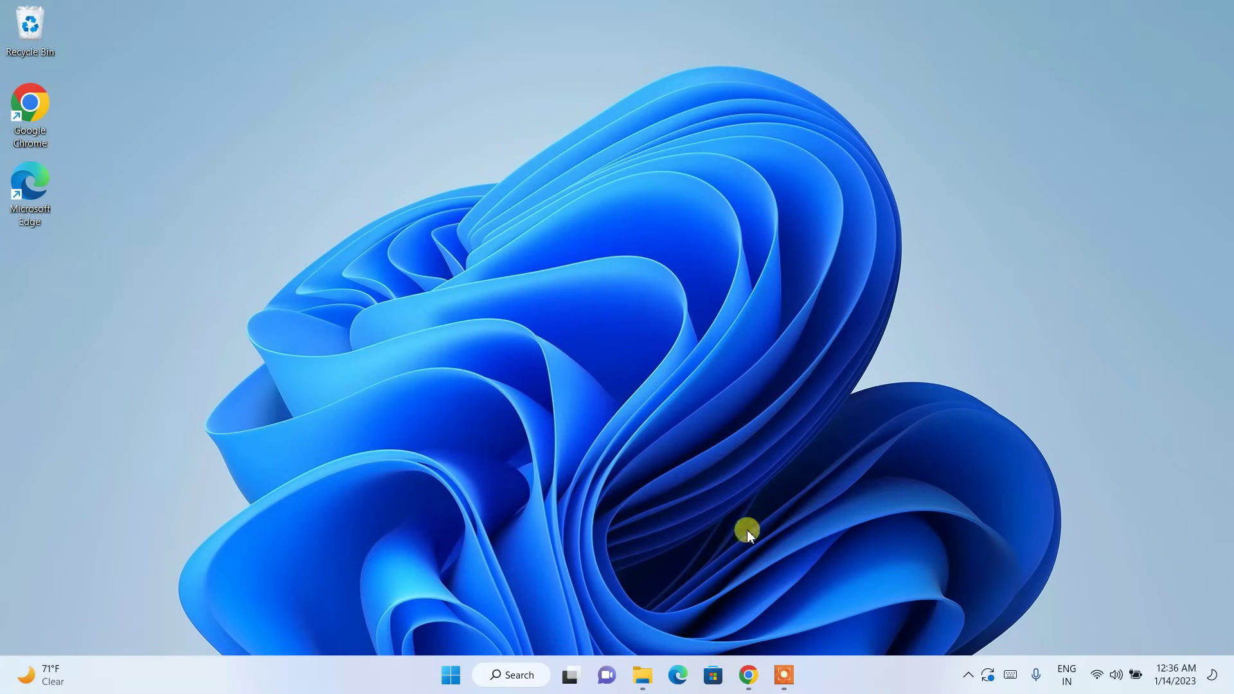
# Search Windows for 'environ' and open Edit the system environment variables
pyautogui.click(509, 676)
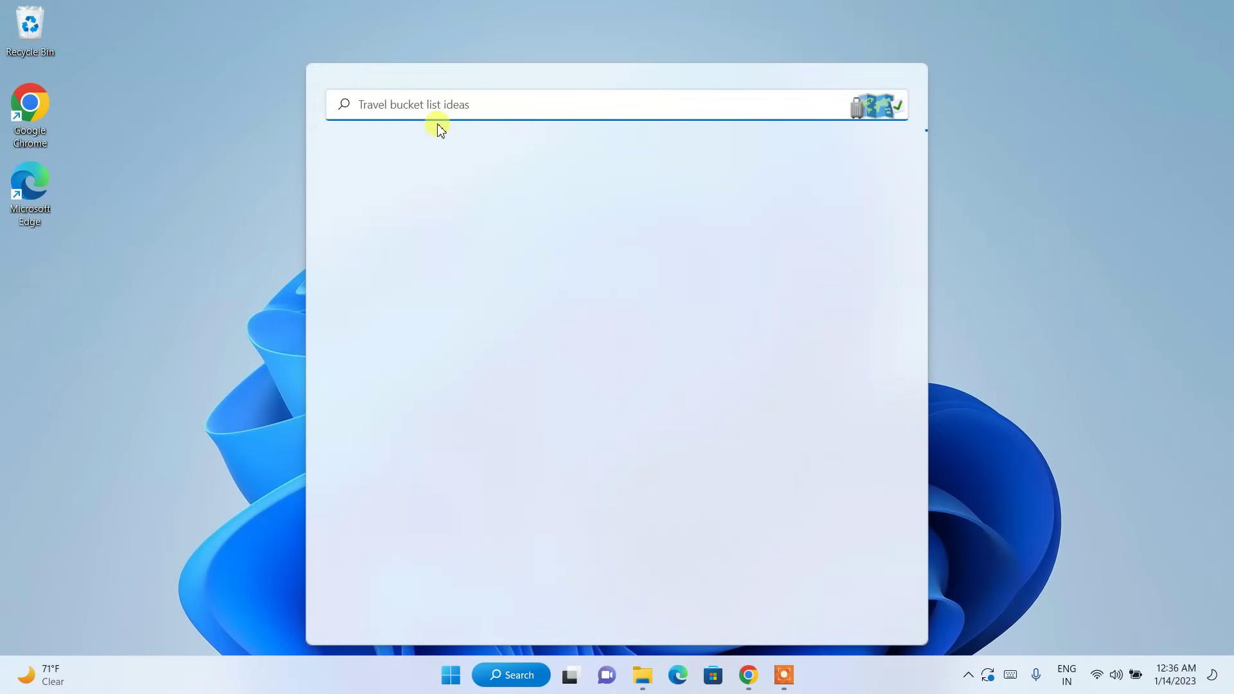
pyautogui.write('environ')
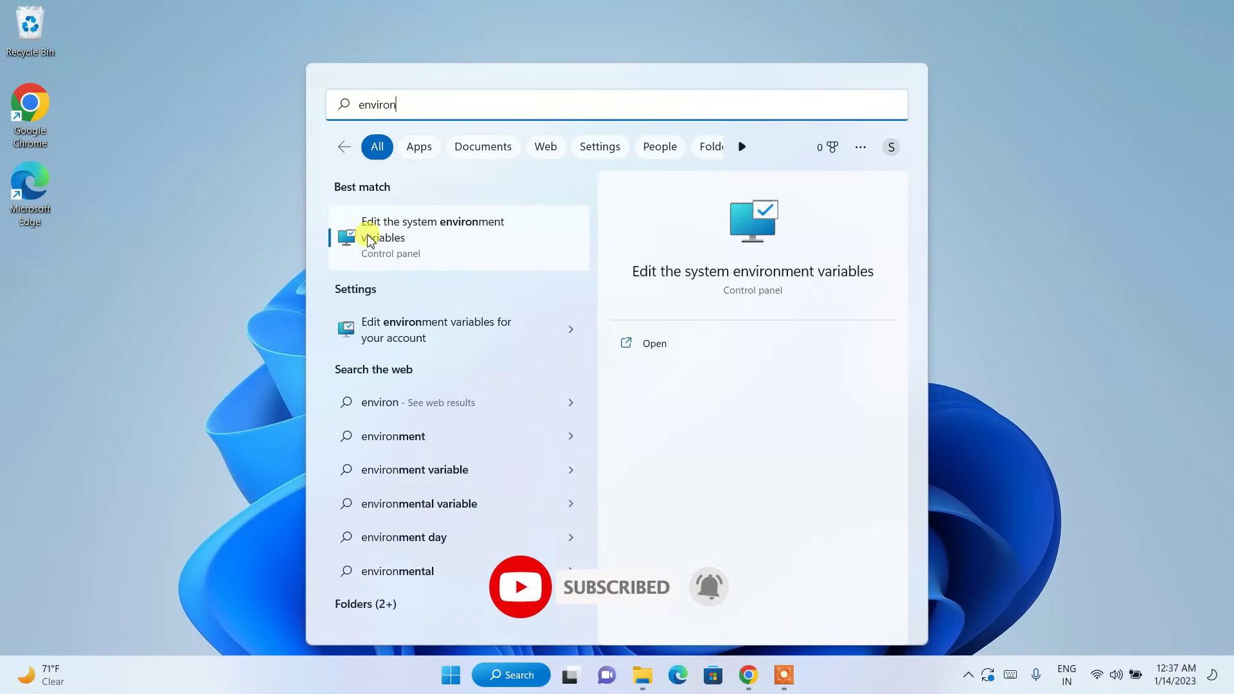
pyautogui.click(448, 241)
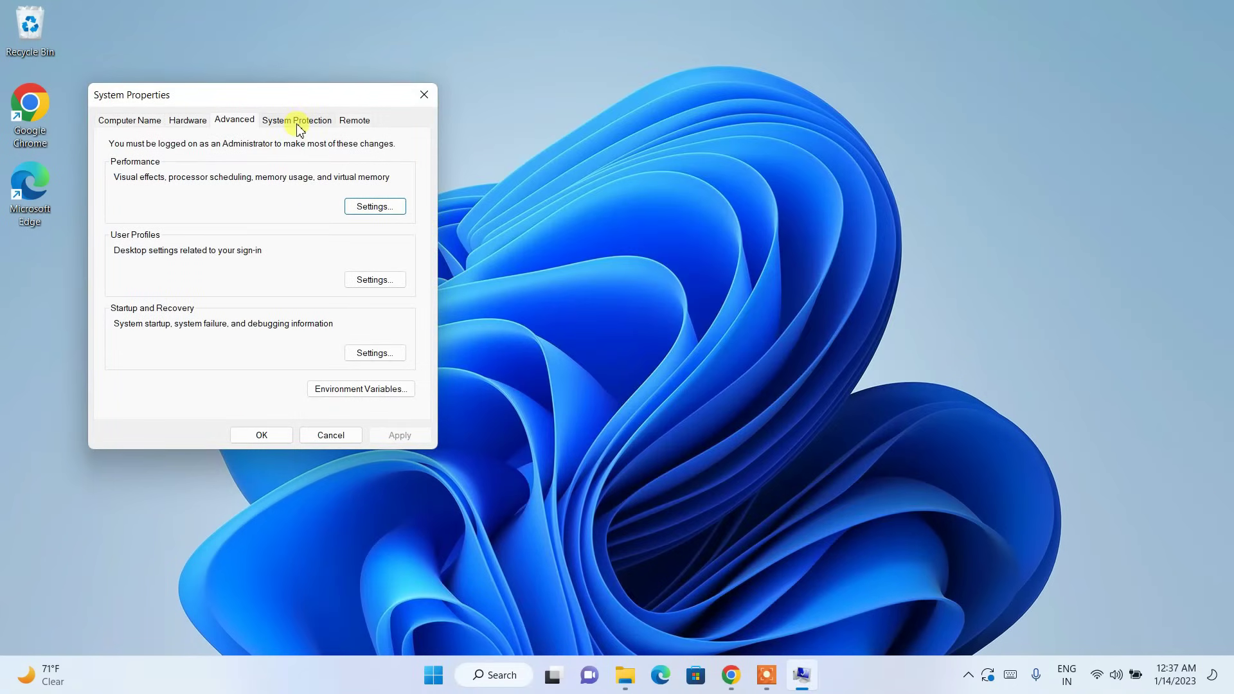
# Open Environment Variables and start editing the system Path variable
pyautogui.click(354, 390)
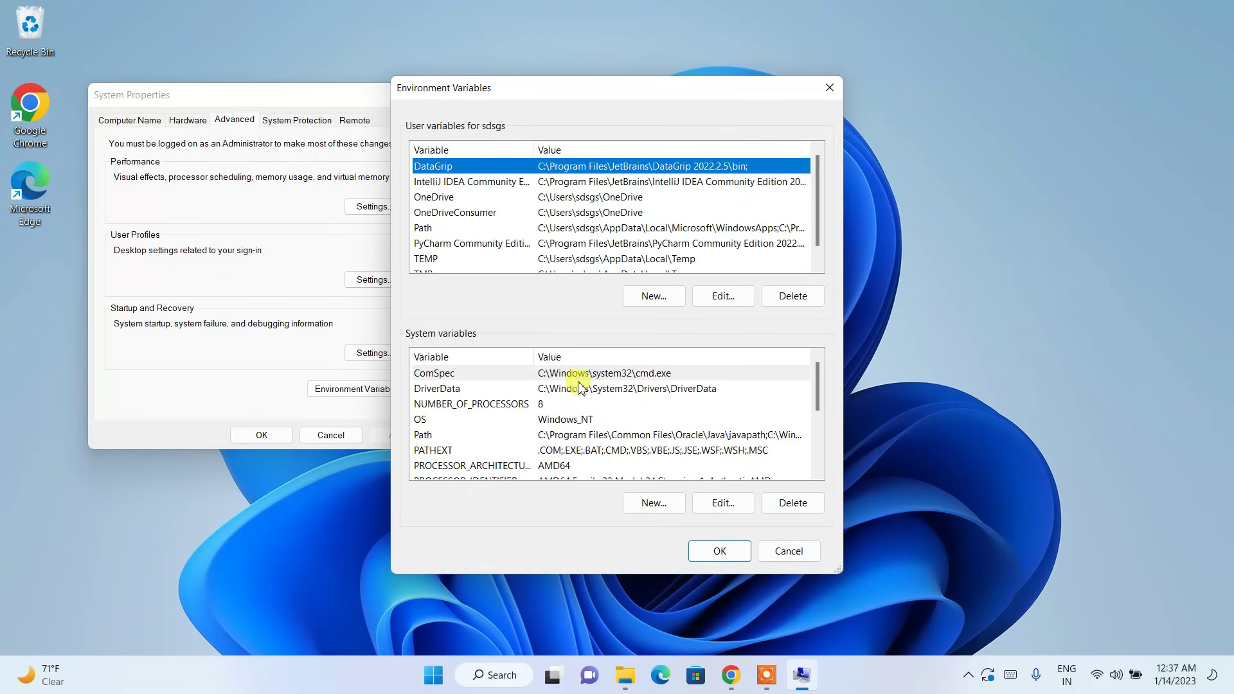
pyautogui.click(530, 435)
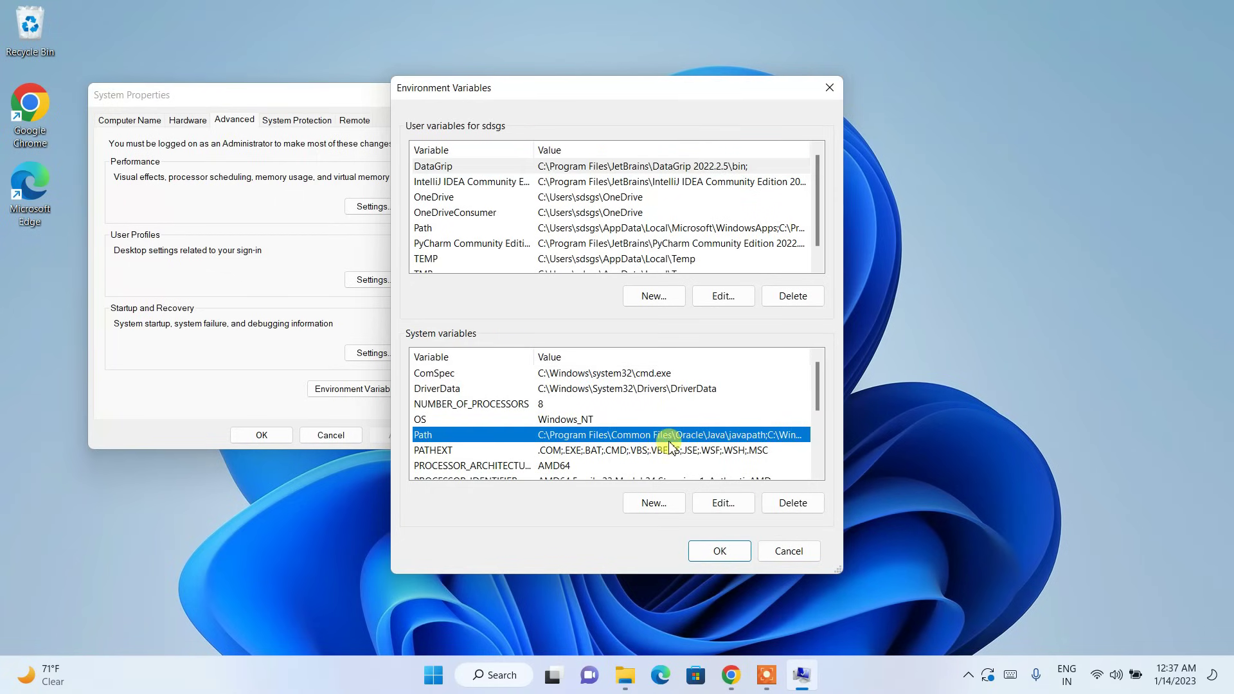
pyautogui.click(723, 502)
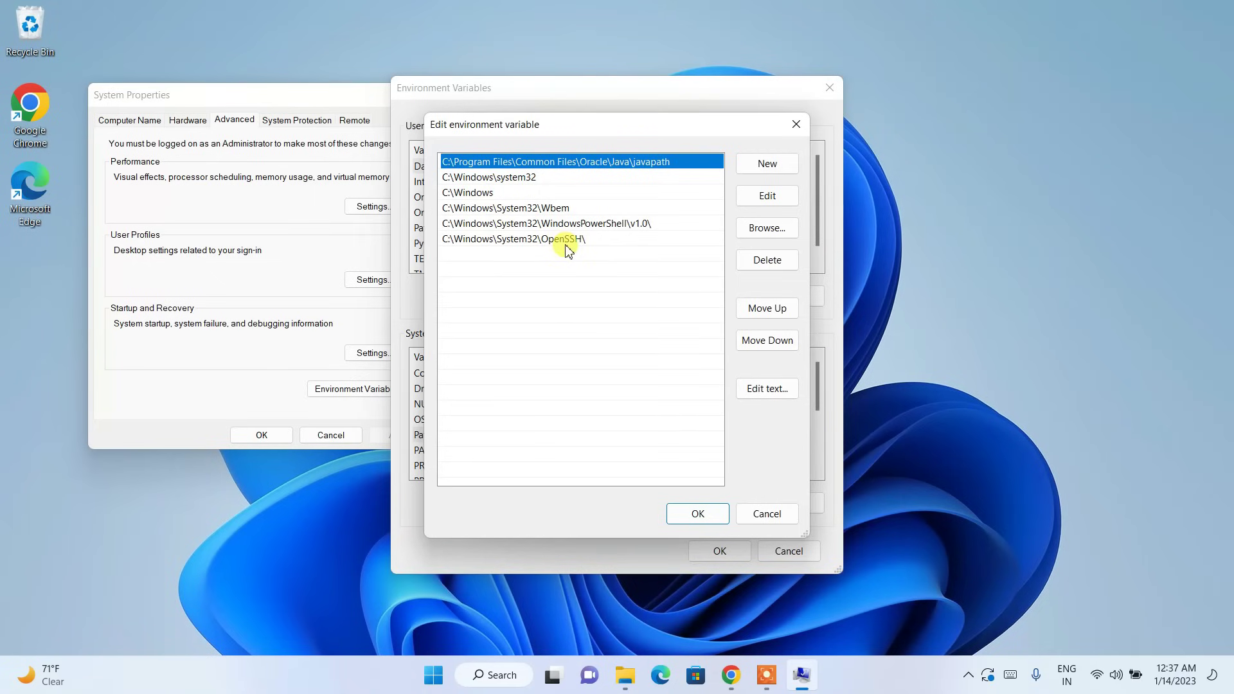
pyautogui.click(625, 675)
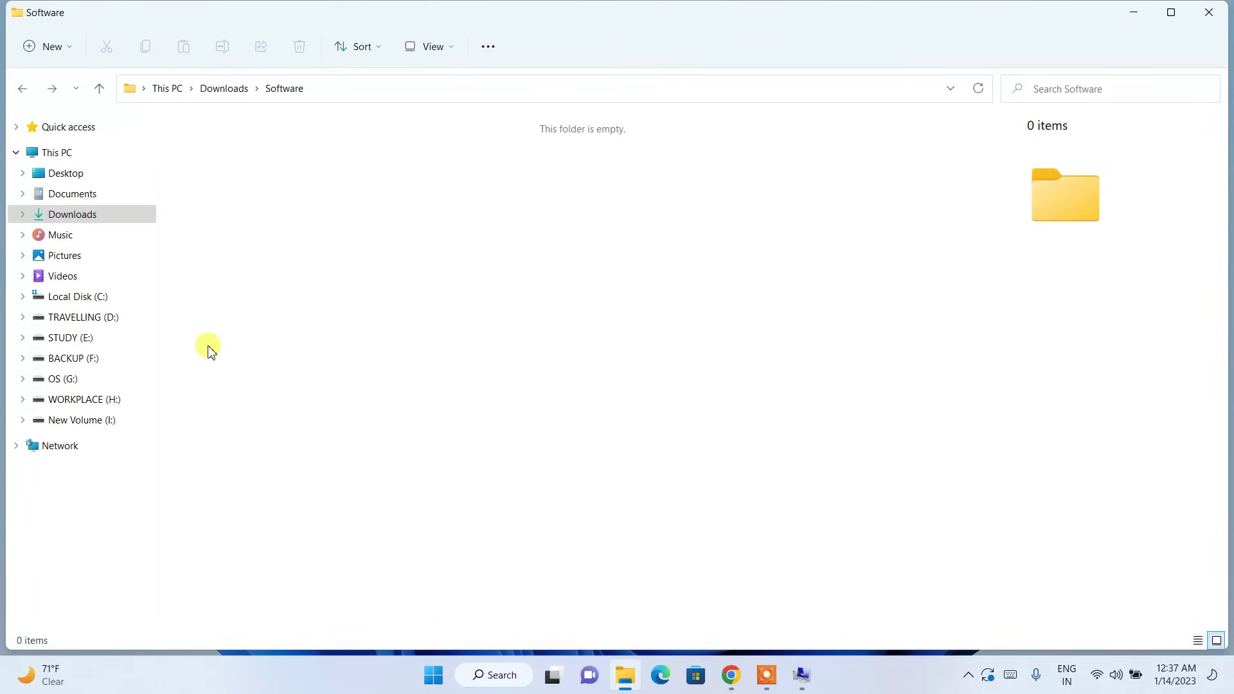
# Navigate File Explorer to C:\Program Files\Java\jdk-19\bin
pyautogui.click(46, 299)
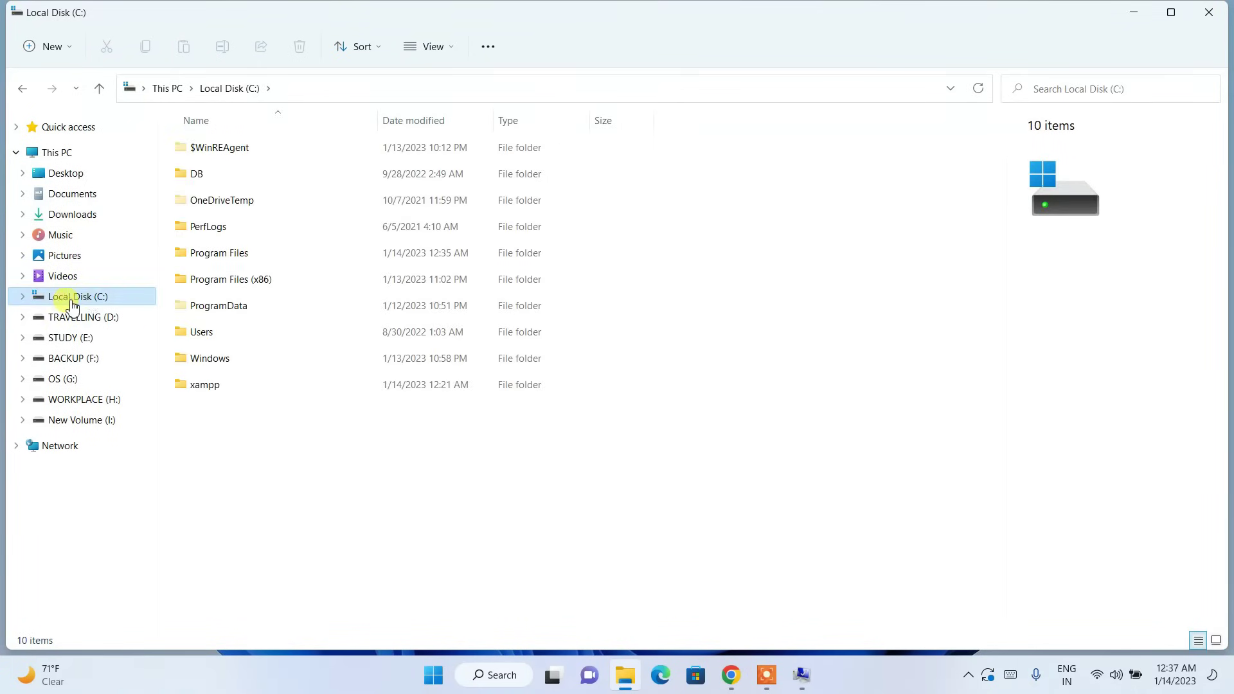
pyautogui.doubleClick(226, 257)
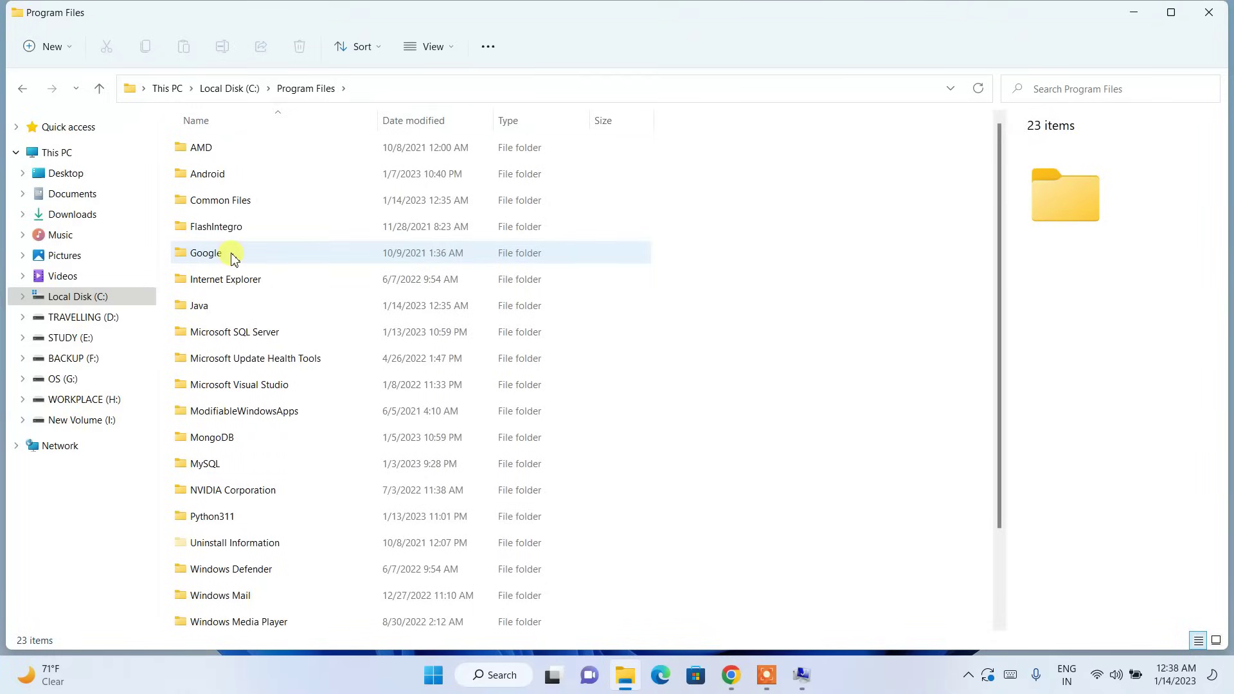
pyautogui.click(197, 309)
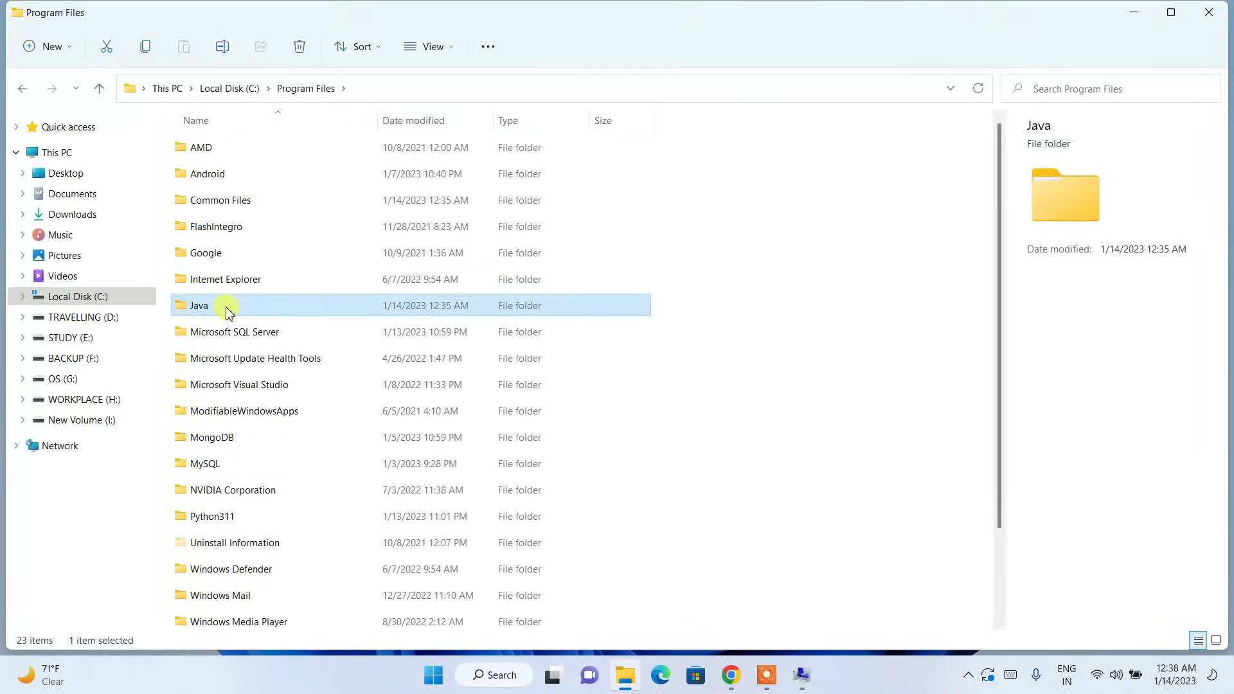
pyautogui.doubleClick(226, 311)
pyautogui.click(217, 156)
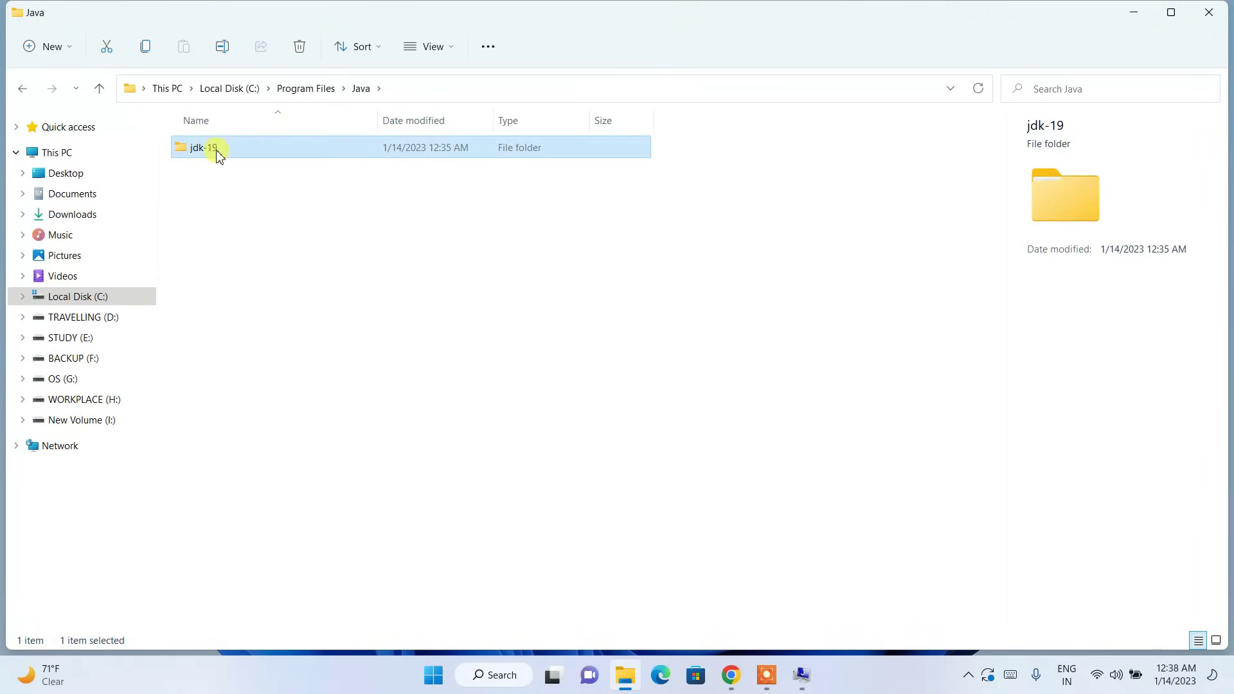
pyautogui.moveTo(256, 160)
pyautogui.doubleClick(256, 159)
pyautogui.click(255, 155)
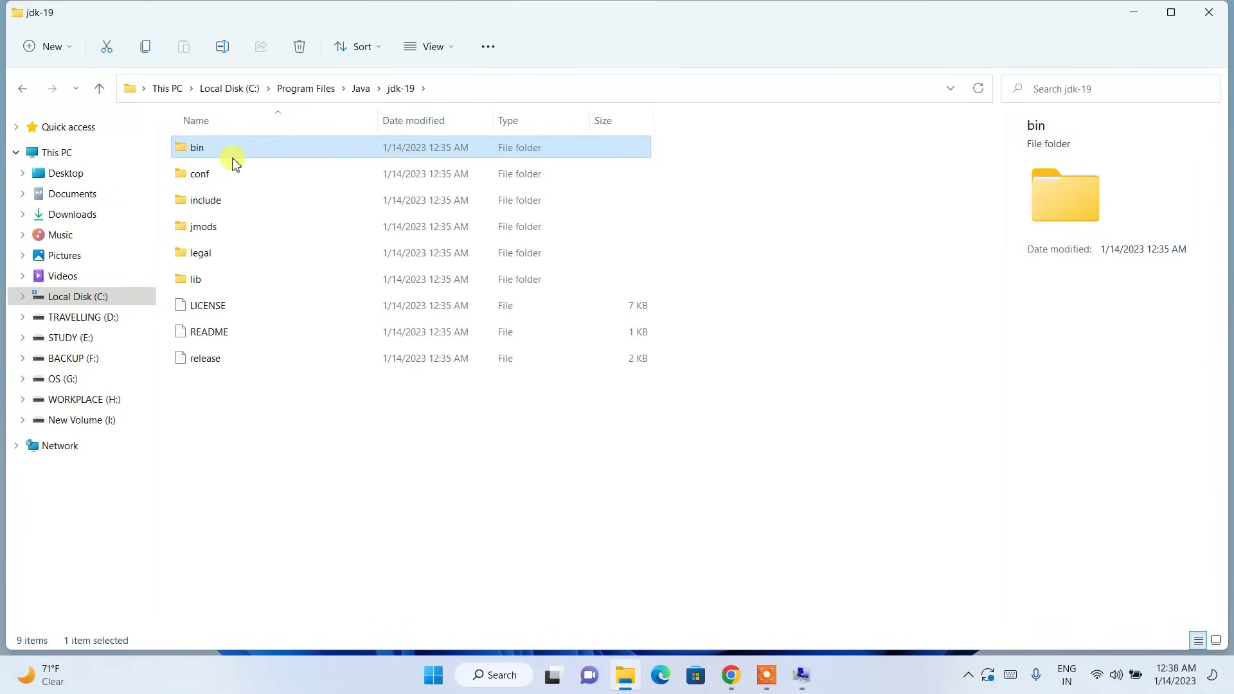
pyautogui.doubleClick(235, 158)
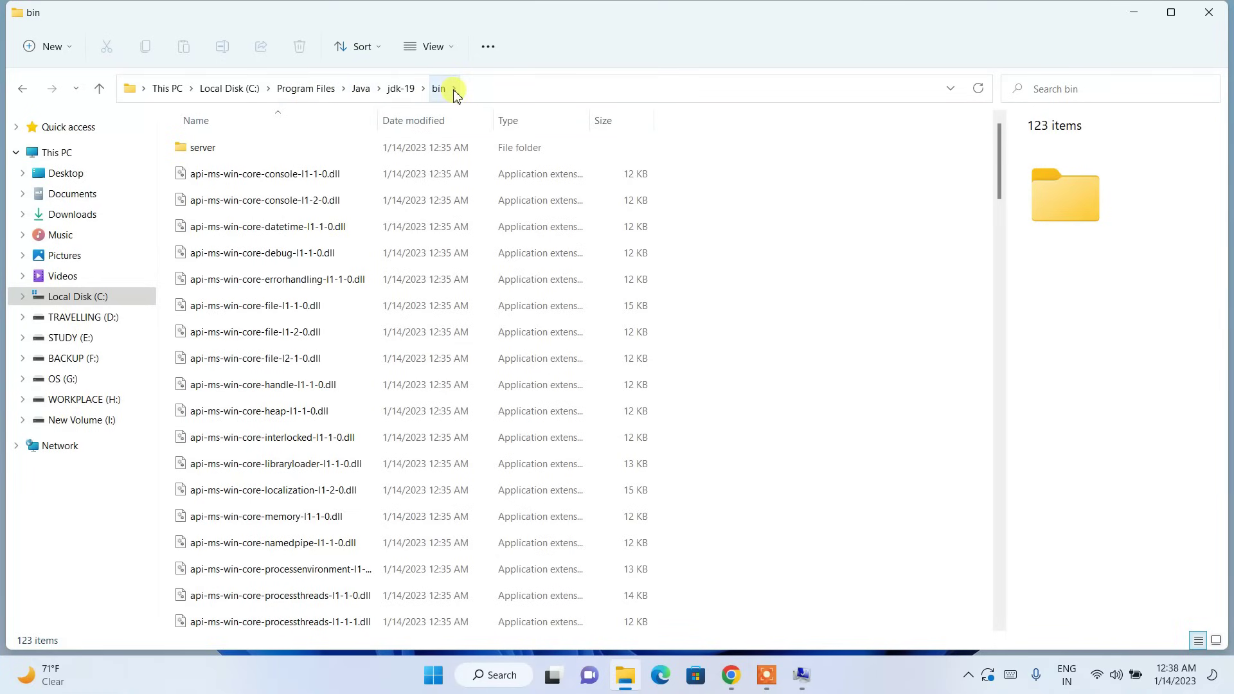
# Copy the bin folder's full path from the address bar and minimize Explorer
pyautogui.click(523, 90)
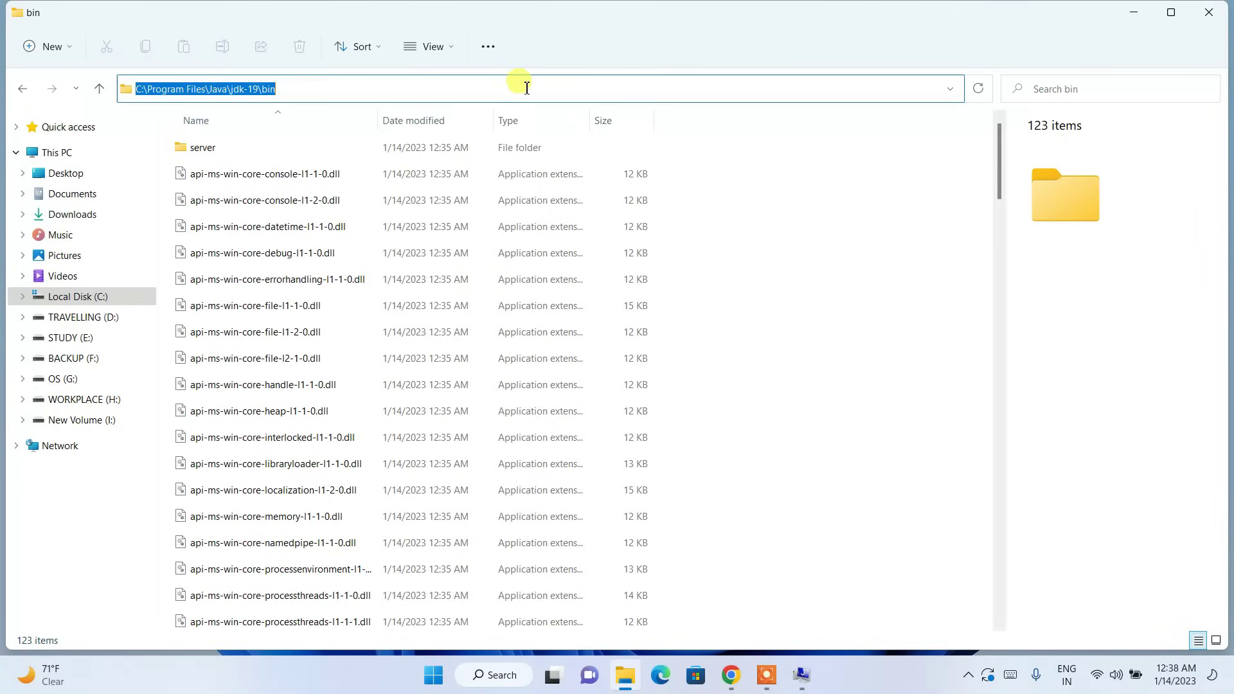
pyautogui.rightClick(524, 91)
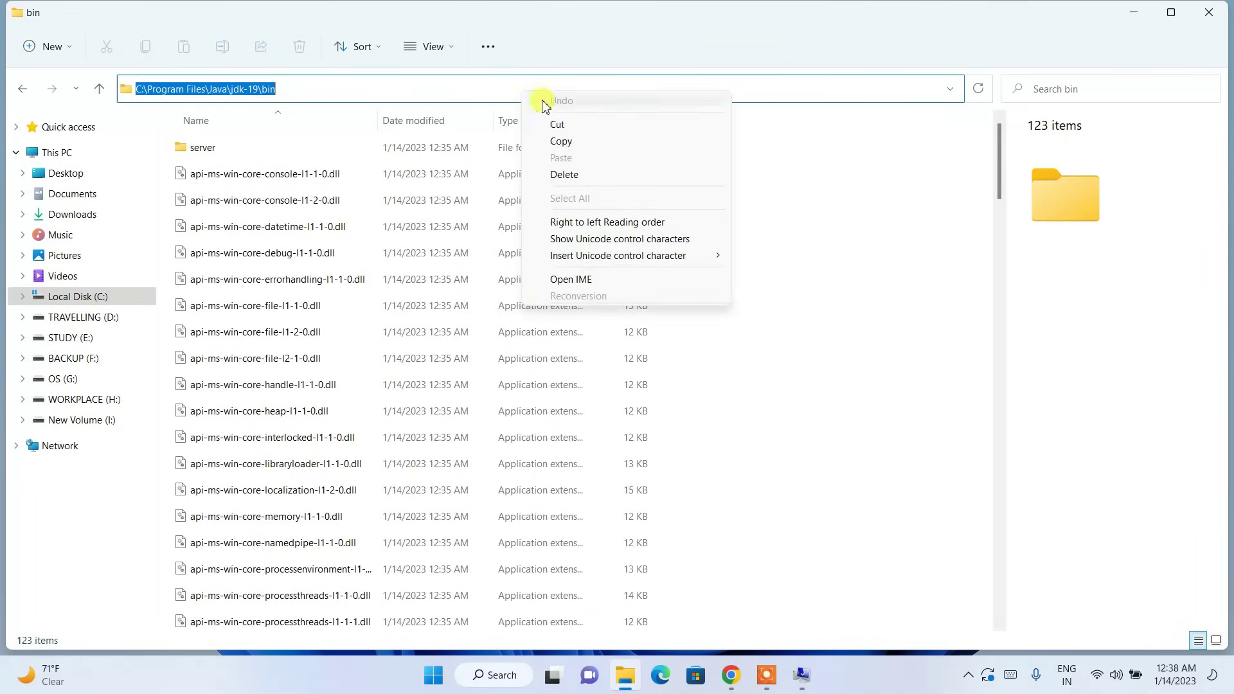
pyautogui.click(551, 141)
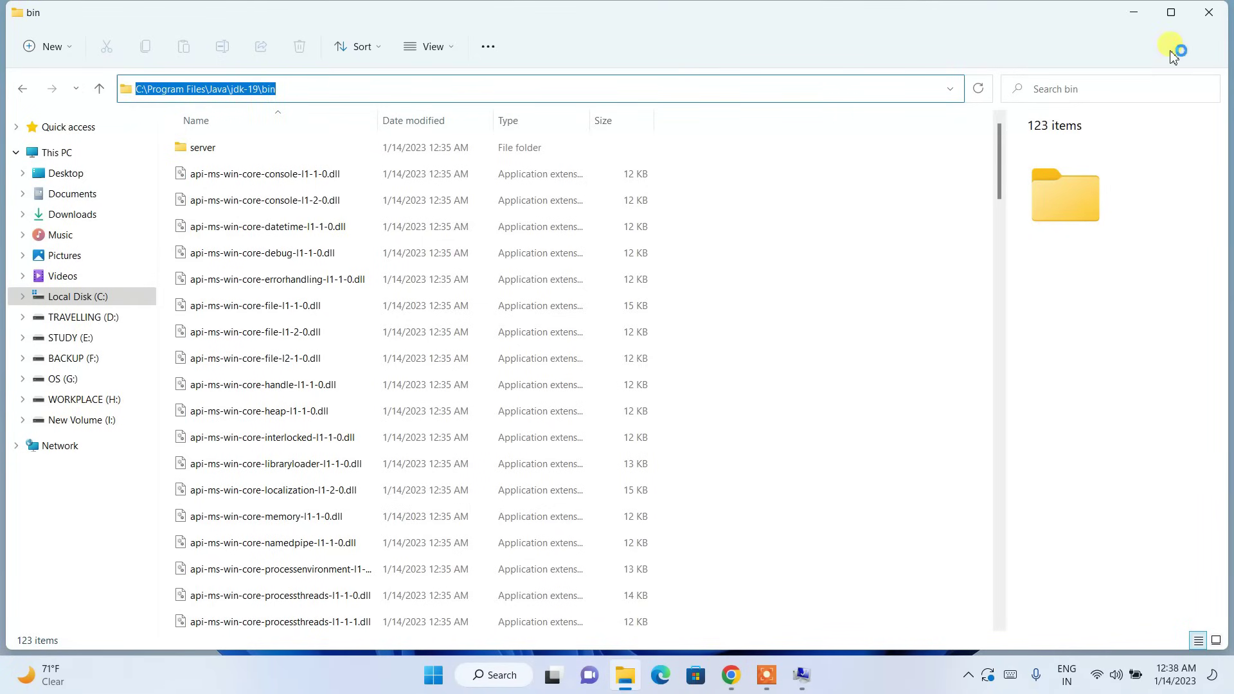
pyautogui.click(1134, 13)
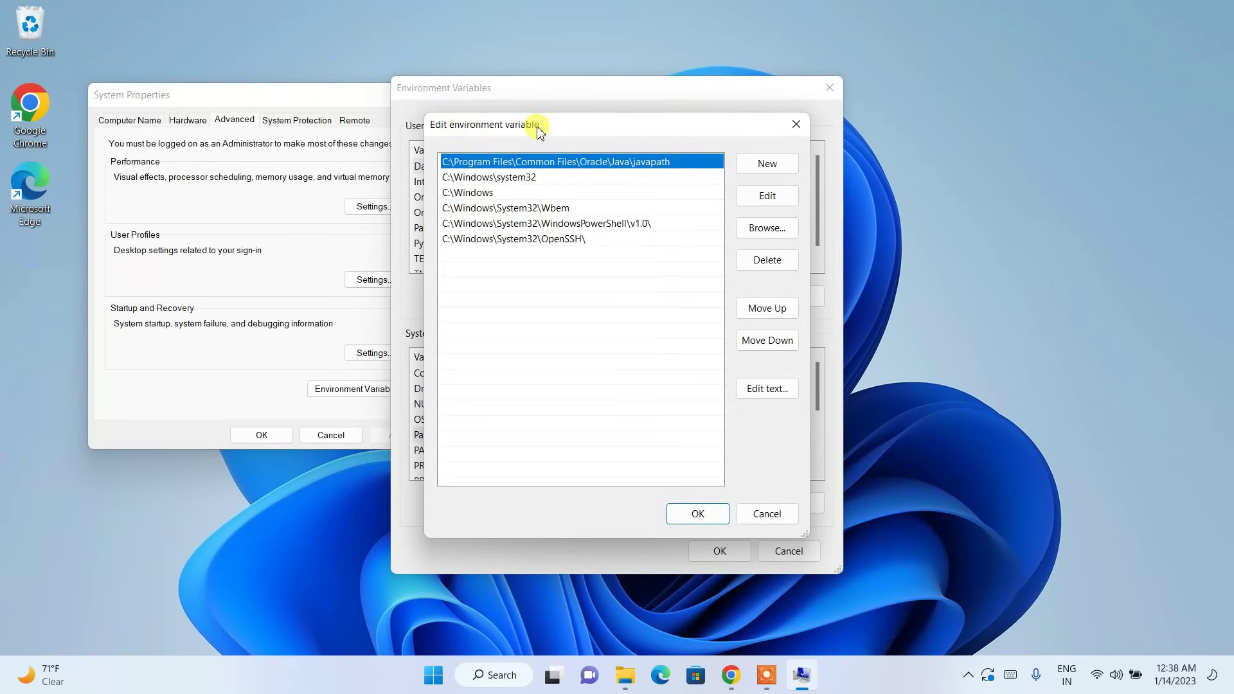
# Paste C:\Program Files\Java\jdk-19\bin as a new Path entry and save the list
pyautogui.click(768, 164)
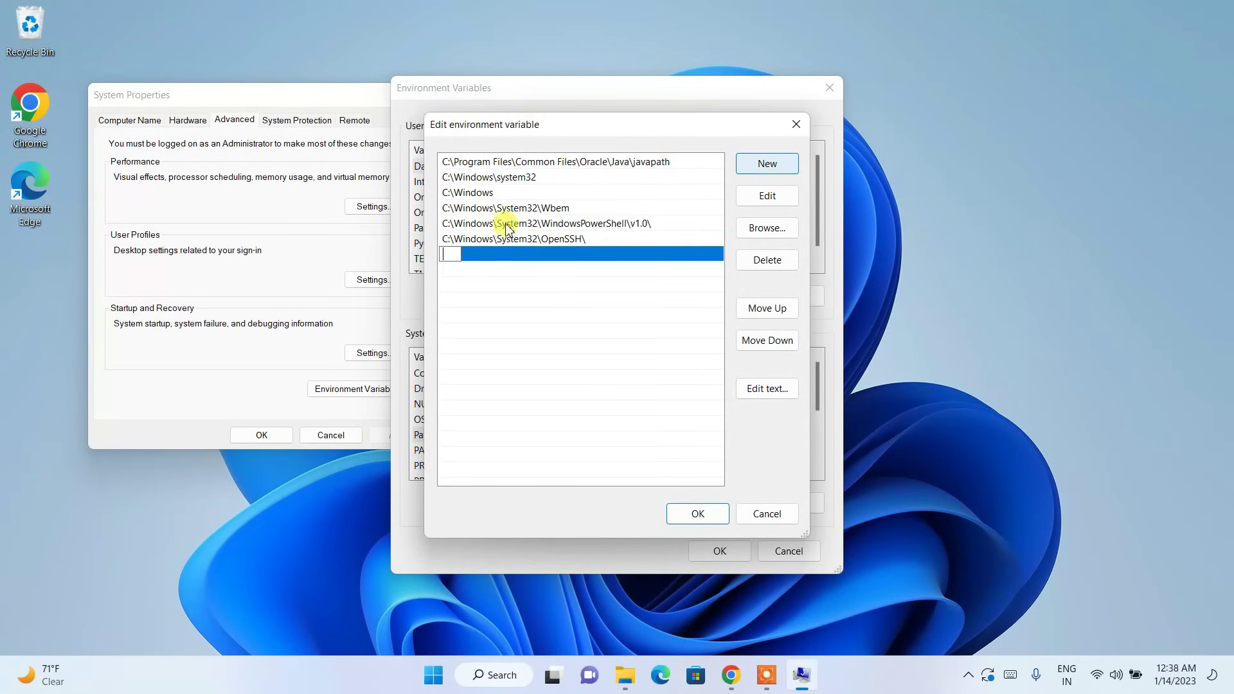
pyautogui.rightClick(453, 255)
pyautogui.click(543, 321)
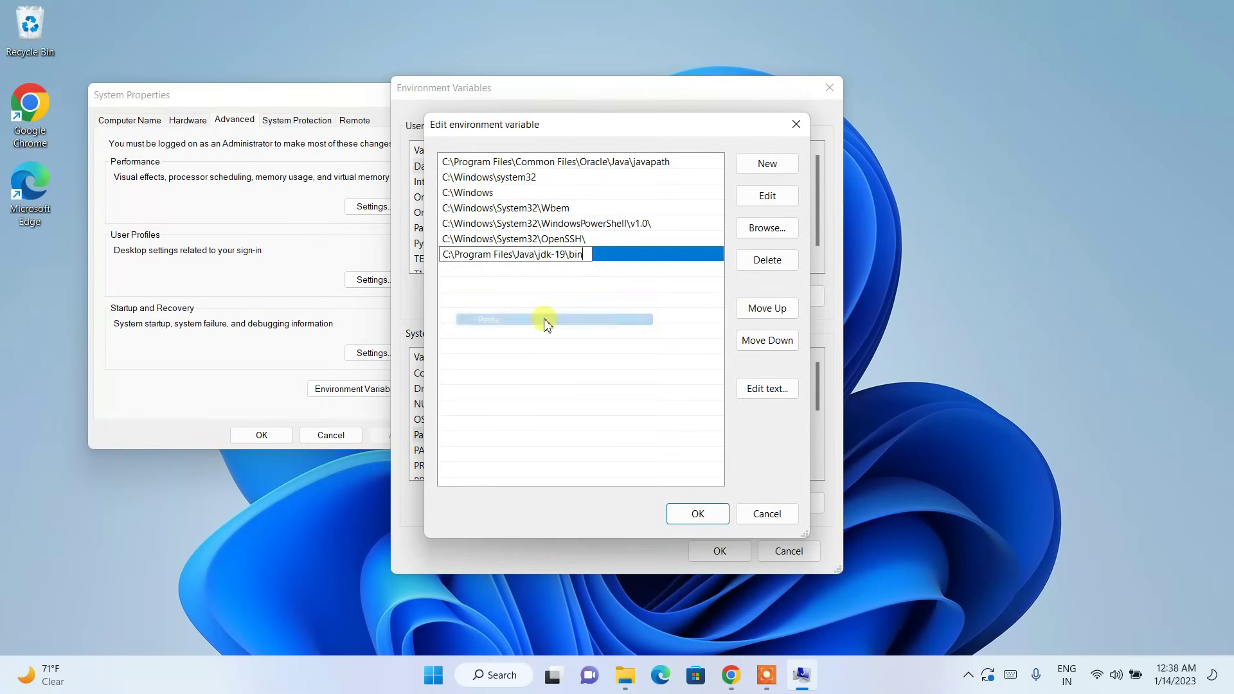
pyautogui.click(511, 239)
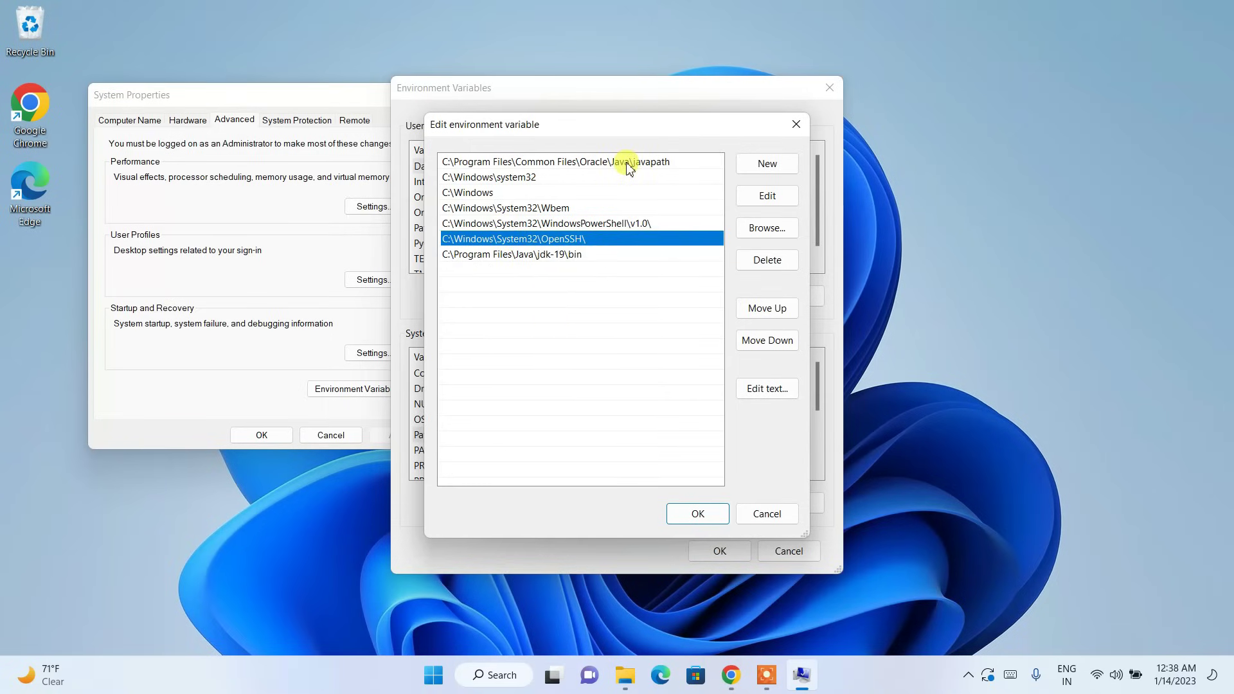
pyautogui.click(492, 256)
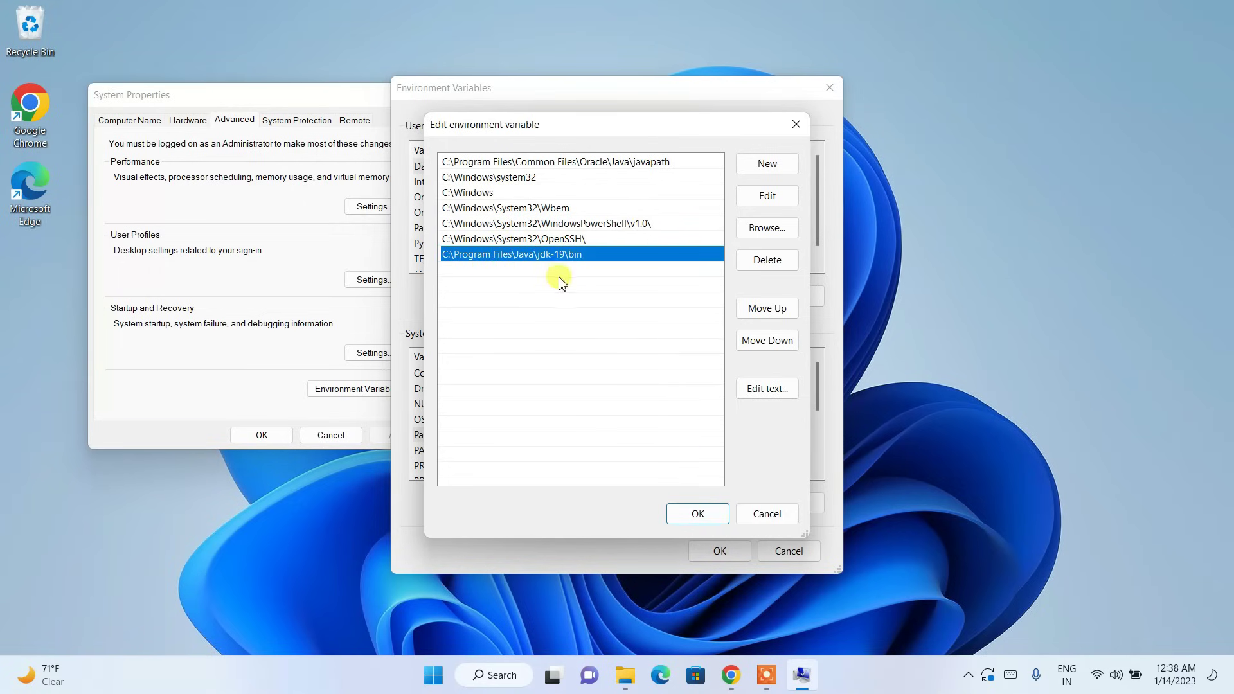
pyautogui.click(700, 514)
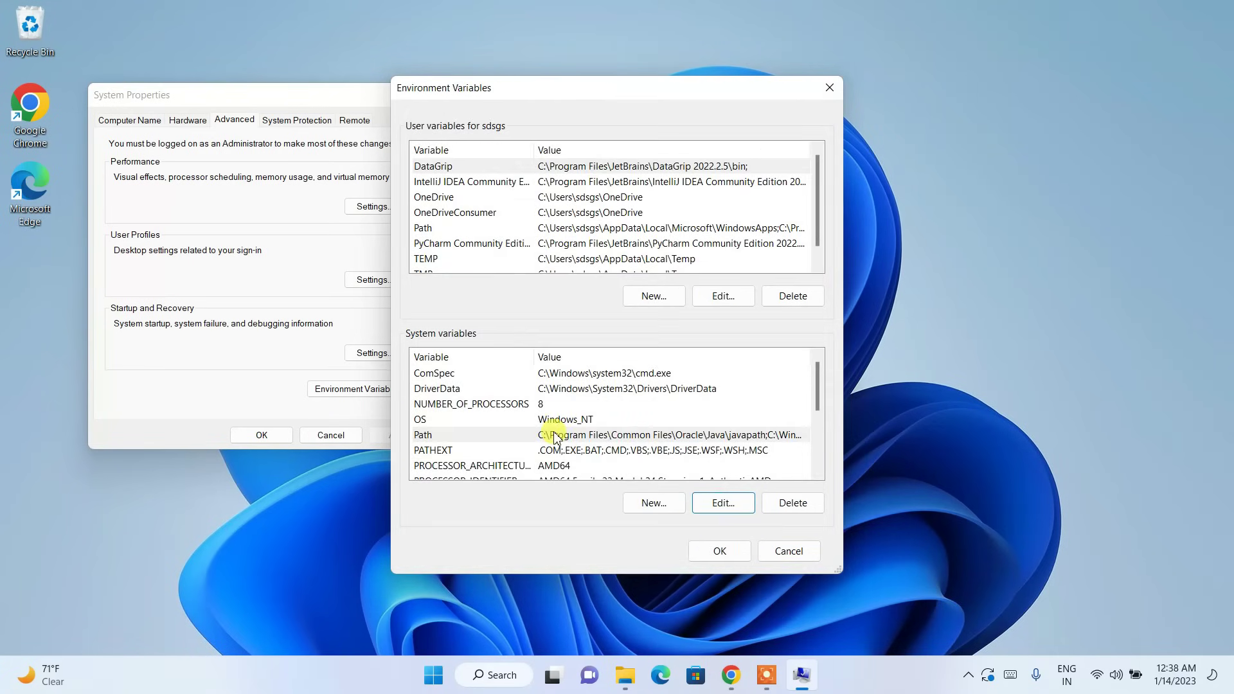
# Create system variable JAVA_HOME with value C:\Program Files\Java\jdk-19
pyautogui.click(654, 503)
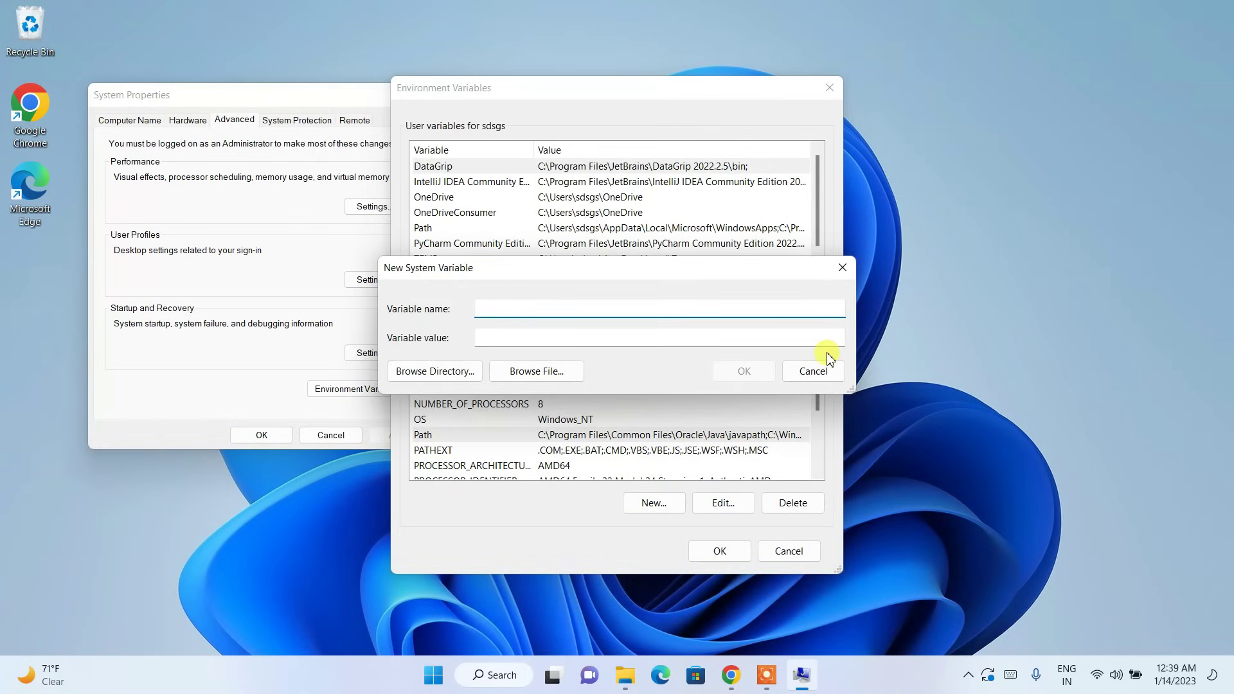
pyautogui.write('JAVA_HOME')
pyautogui.rightClick(616, 342)
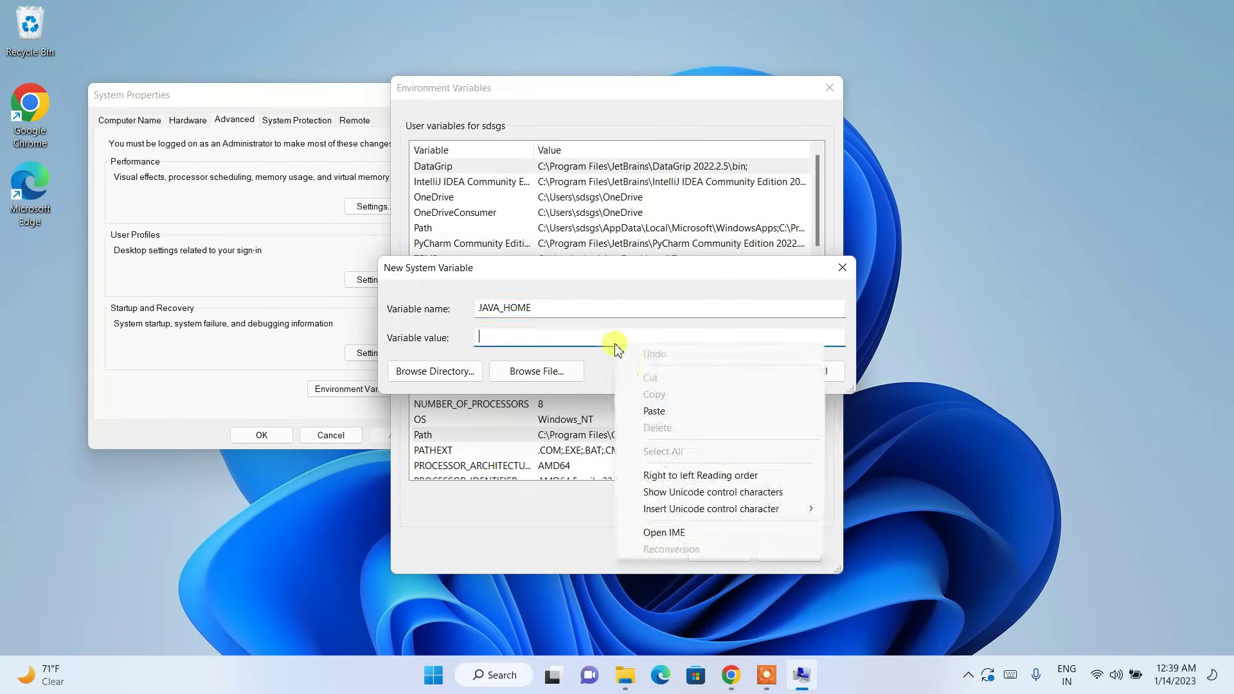
pyautogui.click(654, 413)
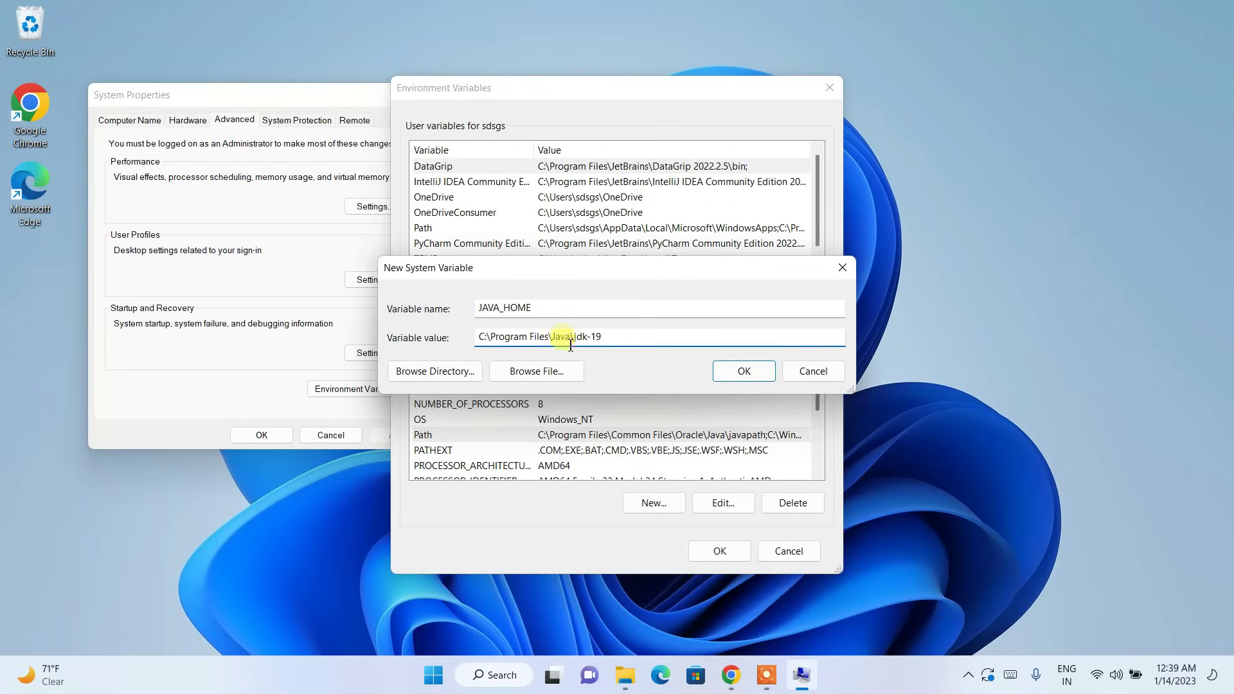
pyautogui.moveTo(560, 336); pyautogui.dragTo(693, 359)
pyautogui.click(739, 369)
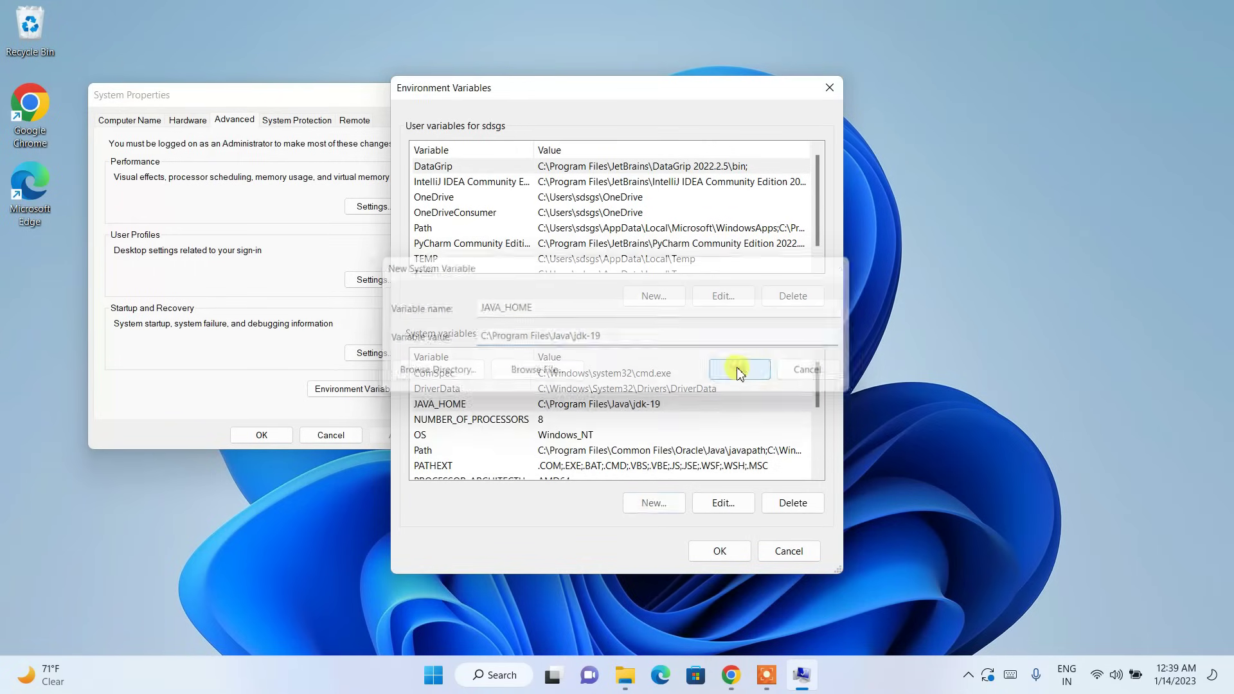
# Confirm and close Environment Variables and System Properties with OK
pyautogui.click(718, 551)
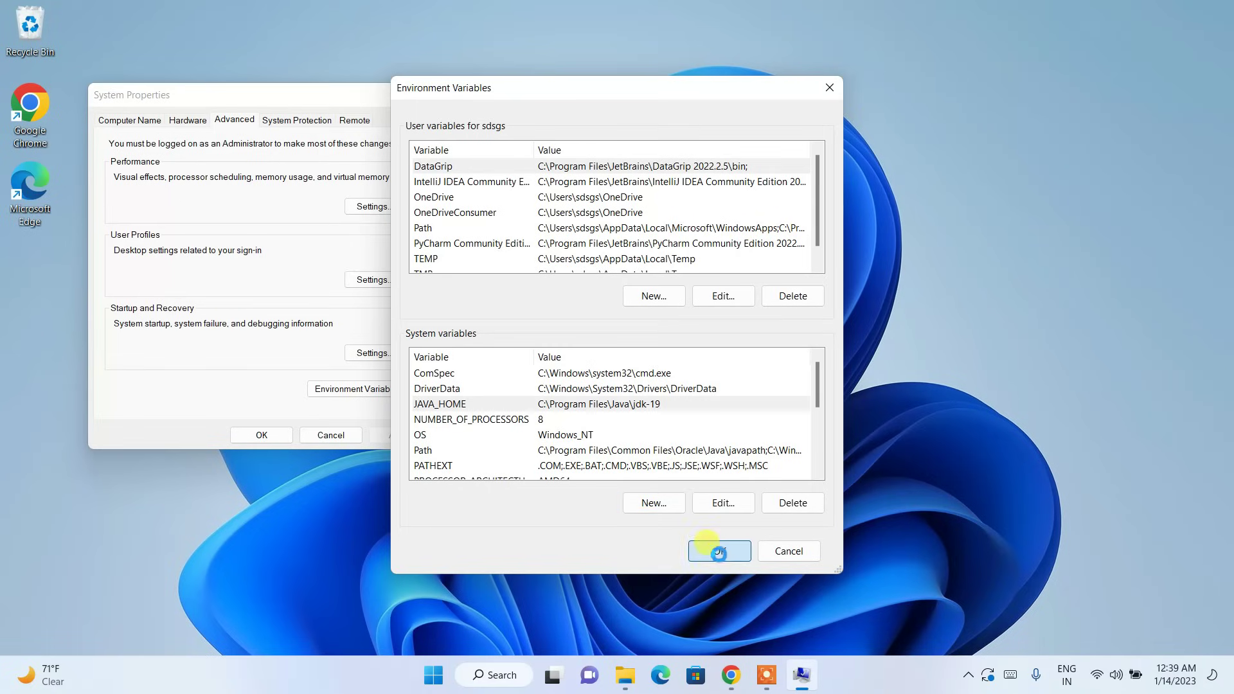
pyautogui.click(254, 433)
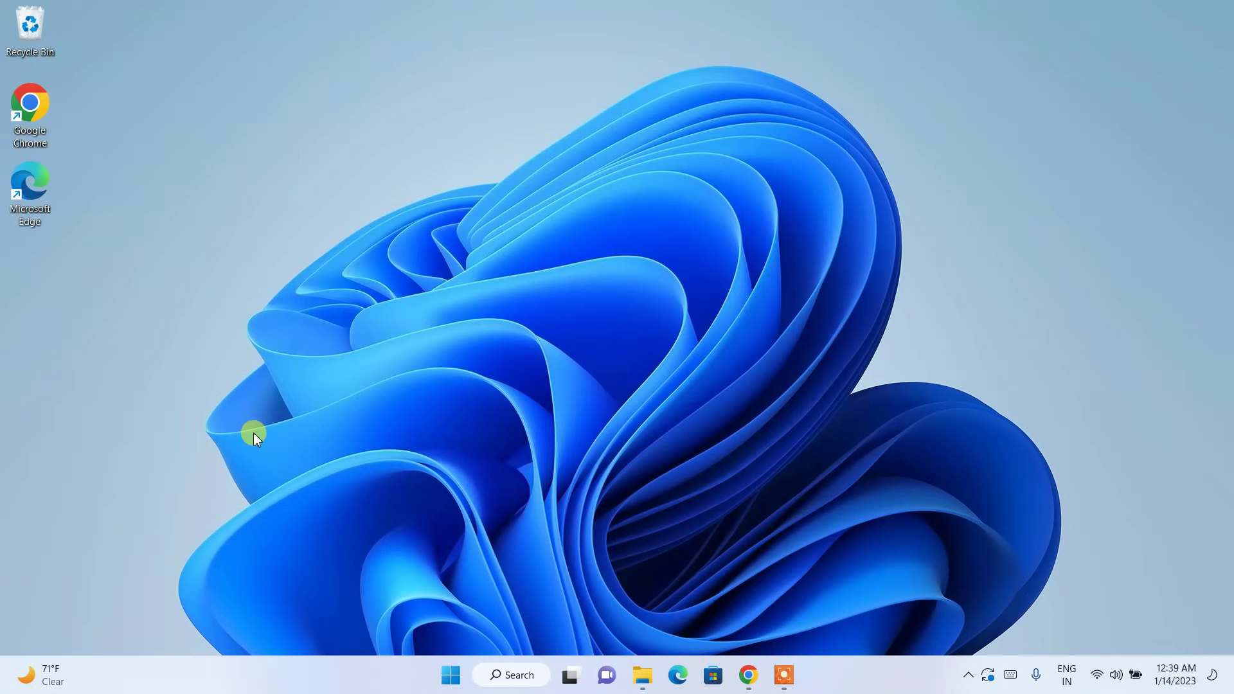
pyautogui.click(517, 675)
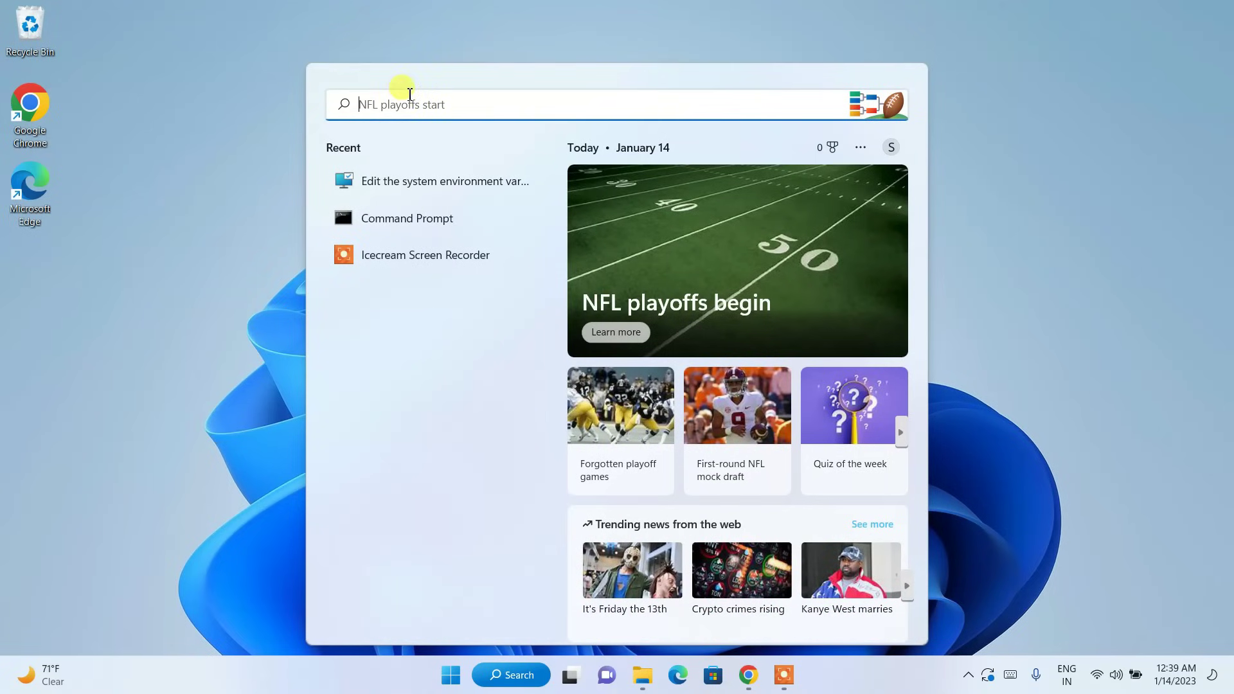
# Run java --version in Command Prompt to confirm Java 19.0.1, then close it
pyautogui.write('cmd')
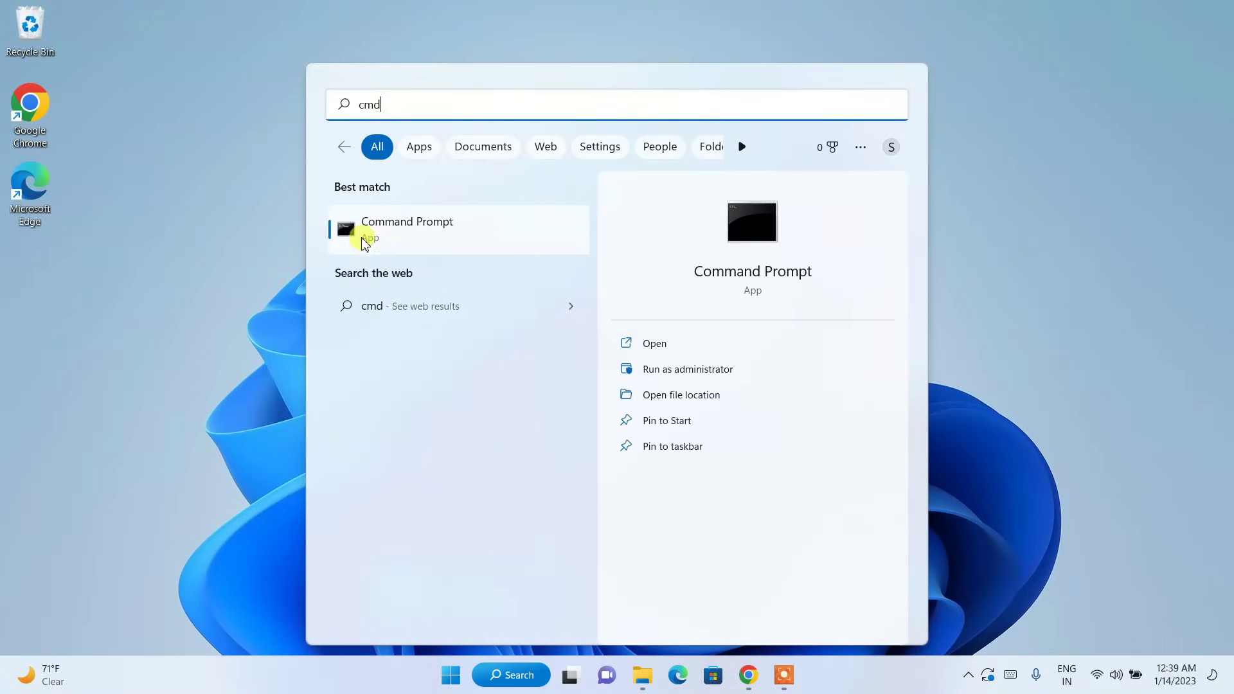
pyautogui.click(399, 231)
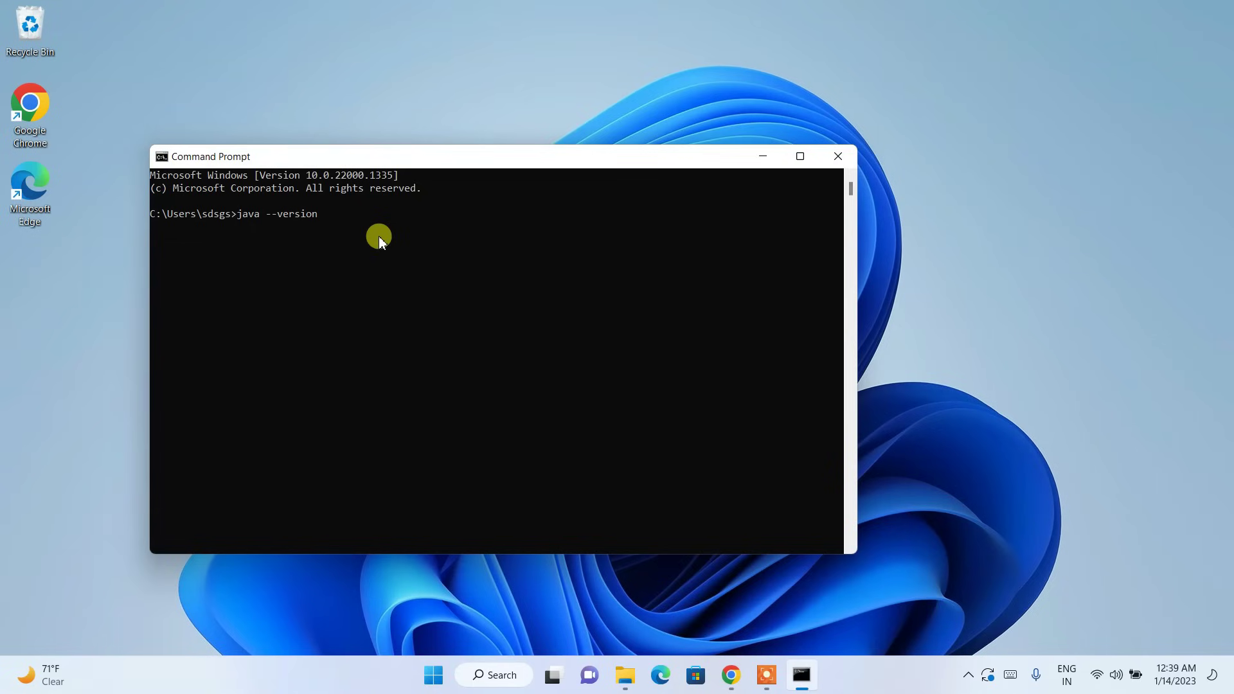
pyautogui.press('Return')
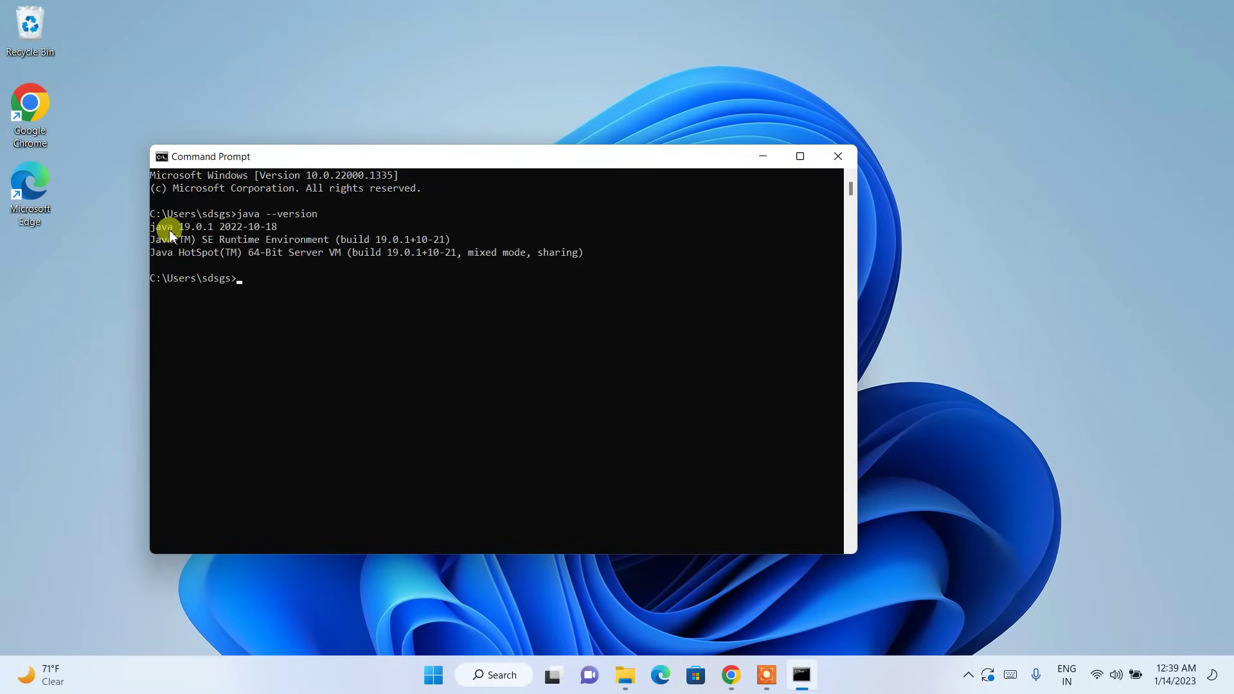
pyautogui.moveTo(151, 227); pyautogui.dragTo(252, 227)
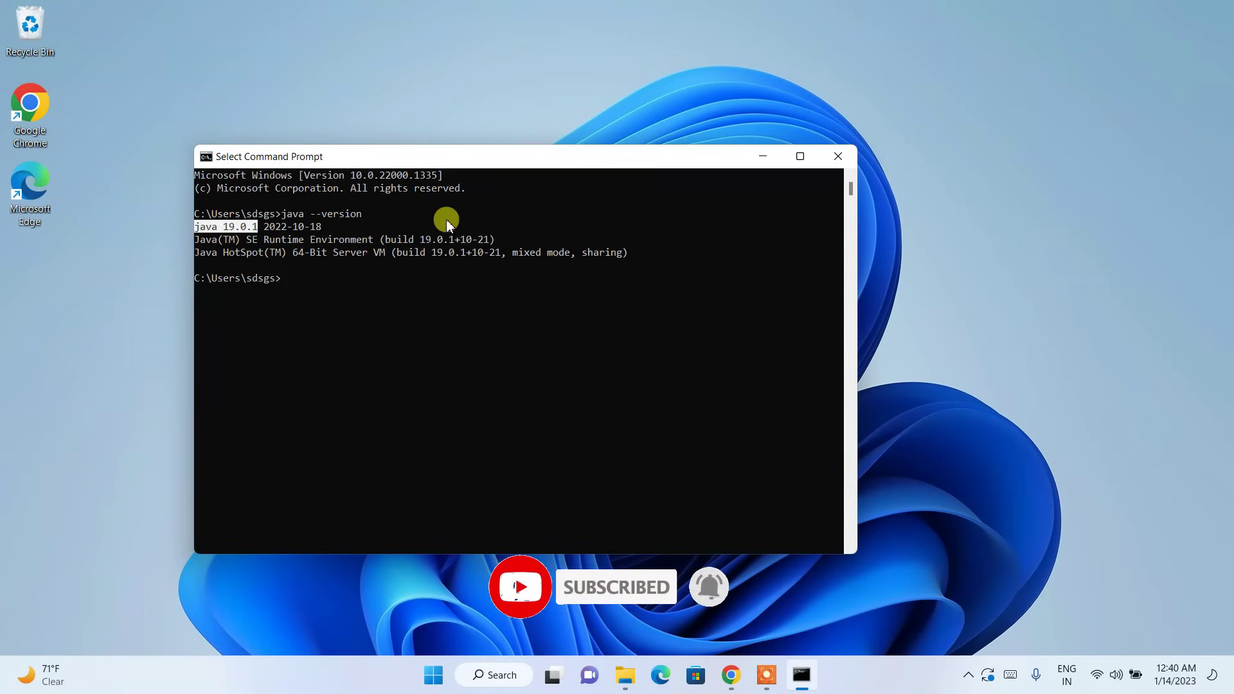
pyautogui.click(836, 155)
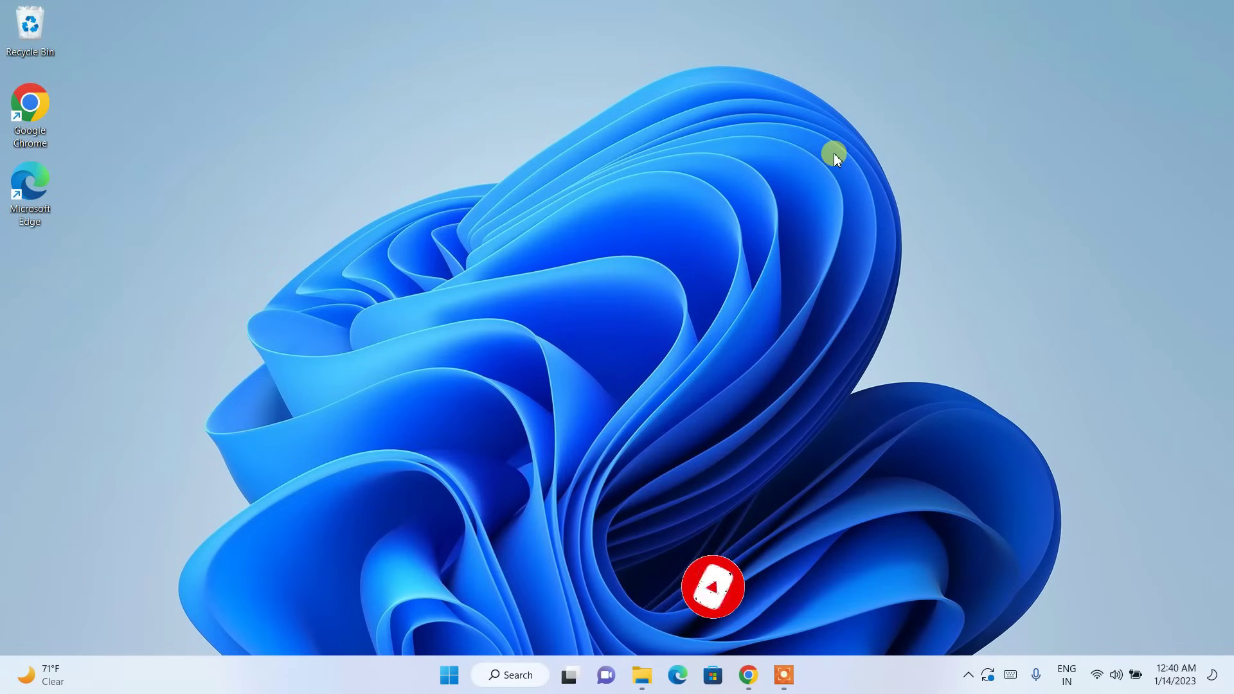
# Make a new desktop folder named java-practice and open it in File Explorer
pyautogui.rightClick(92, 34)
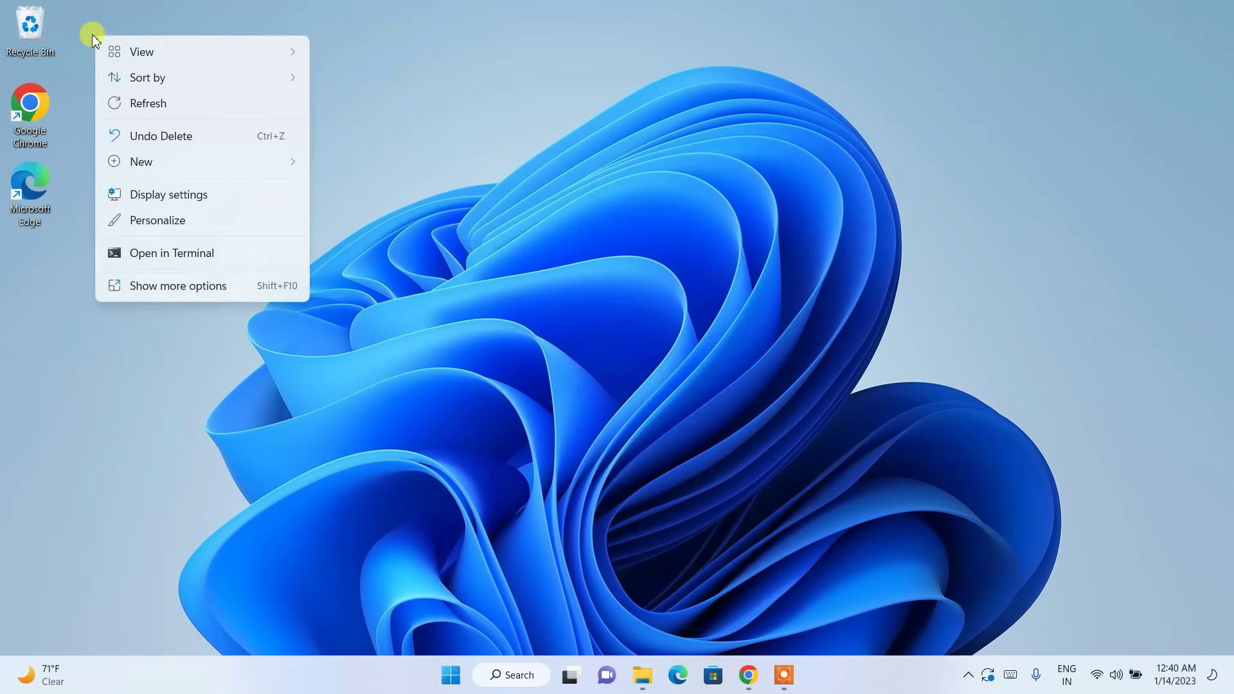
pyautogui.moveTo(261, 166)
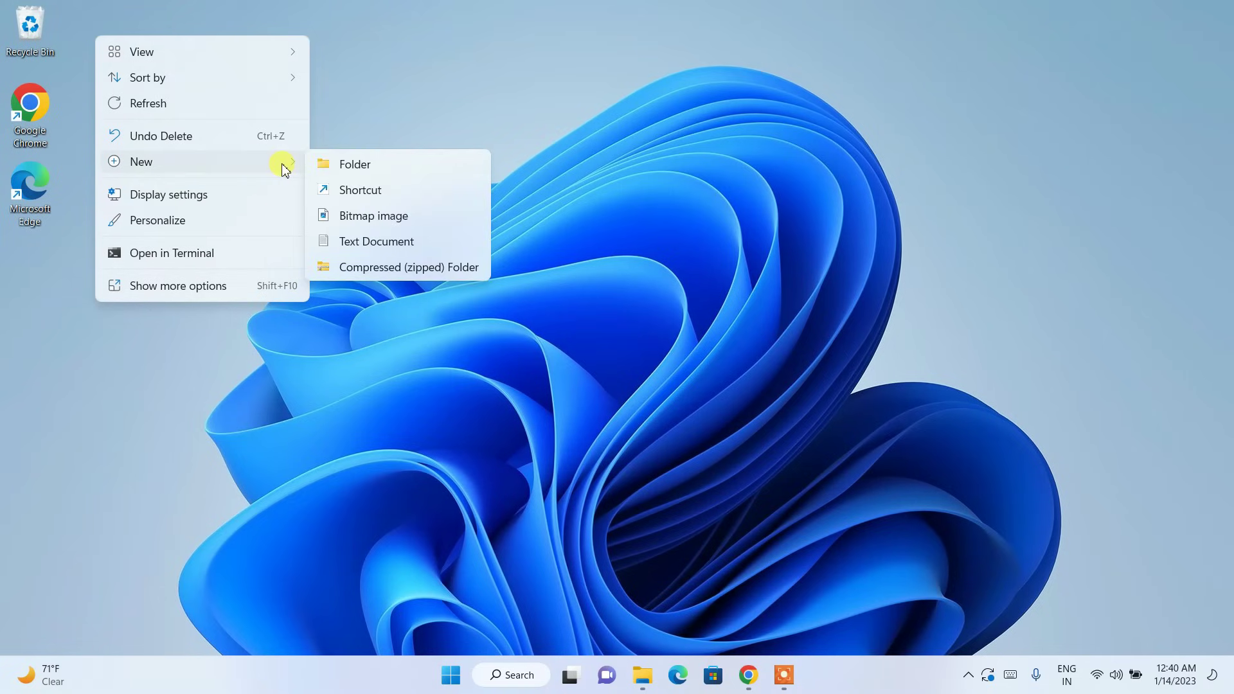
pyautogui.click(455, 164)
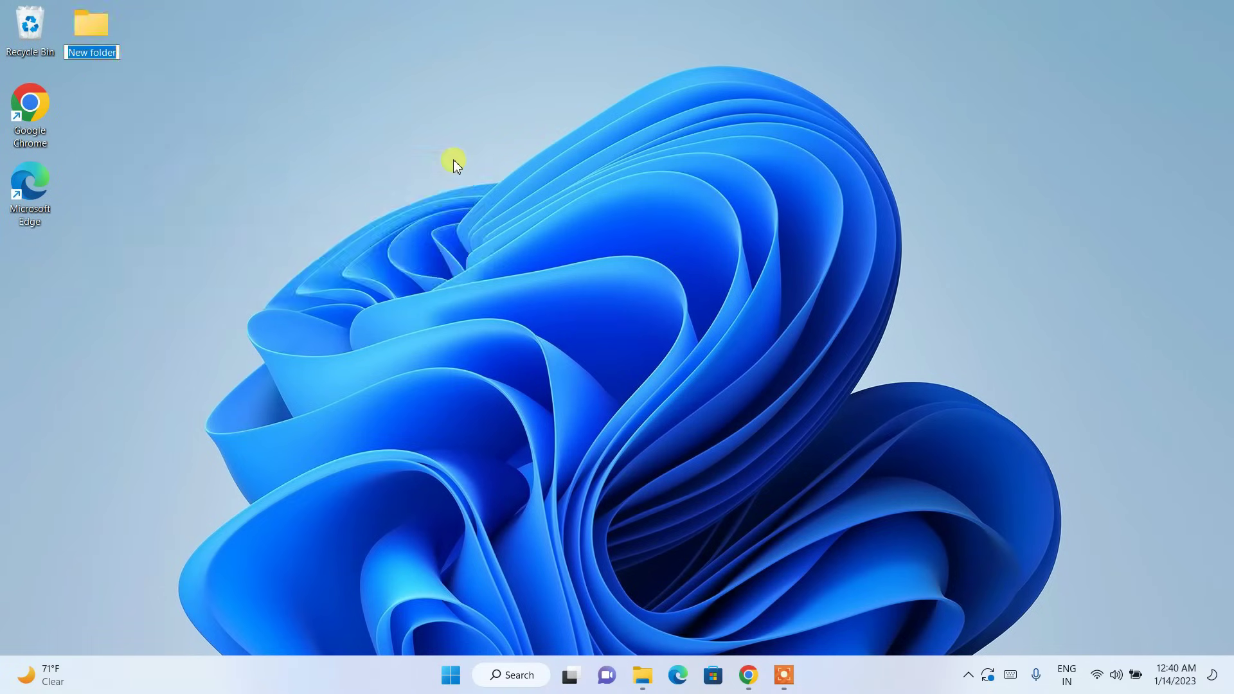
pyautogui.write('java-practice')
pyautogui.press('Return')
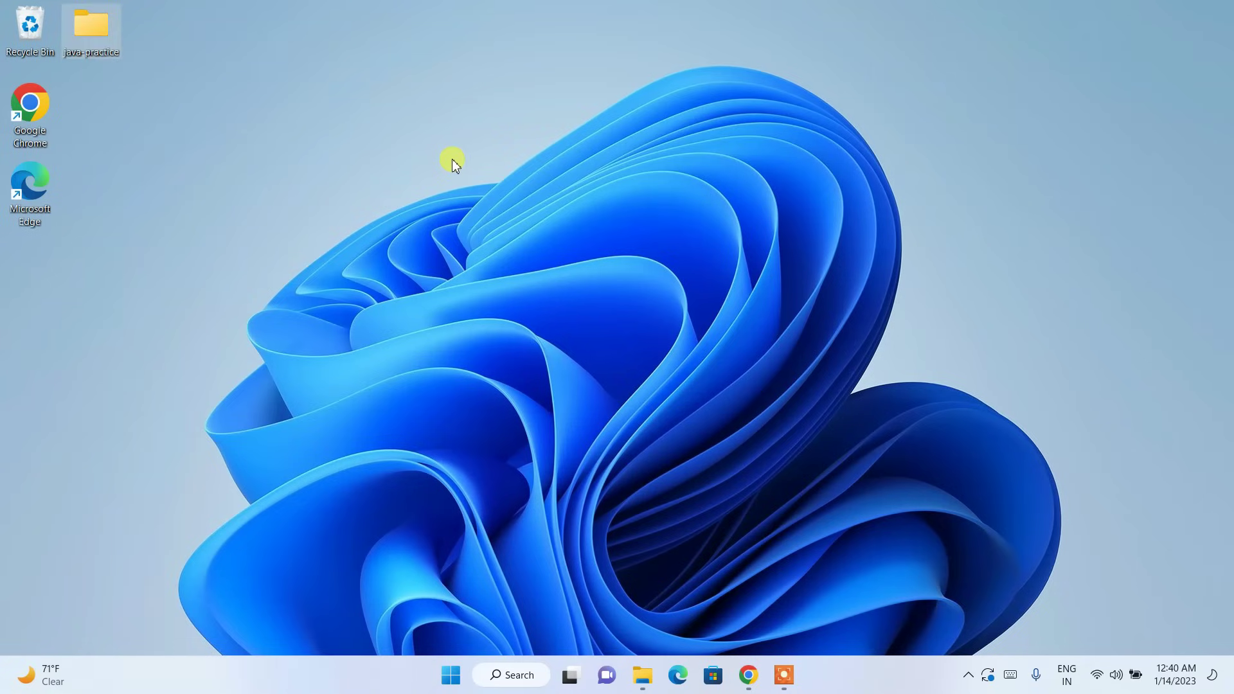
pyautogui.press('Return')
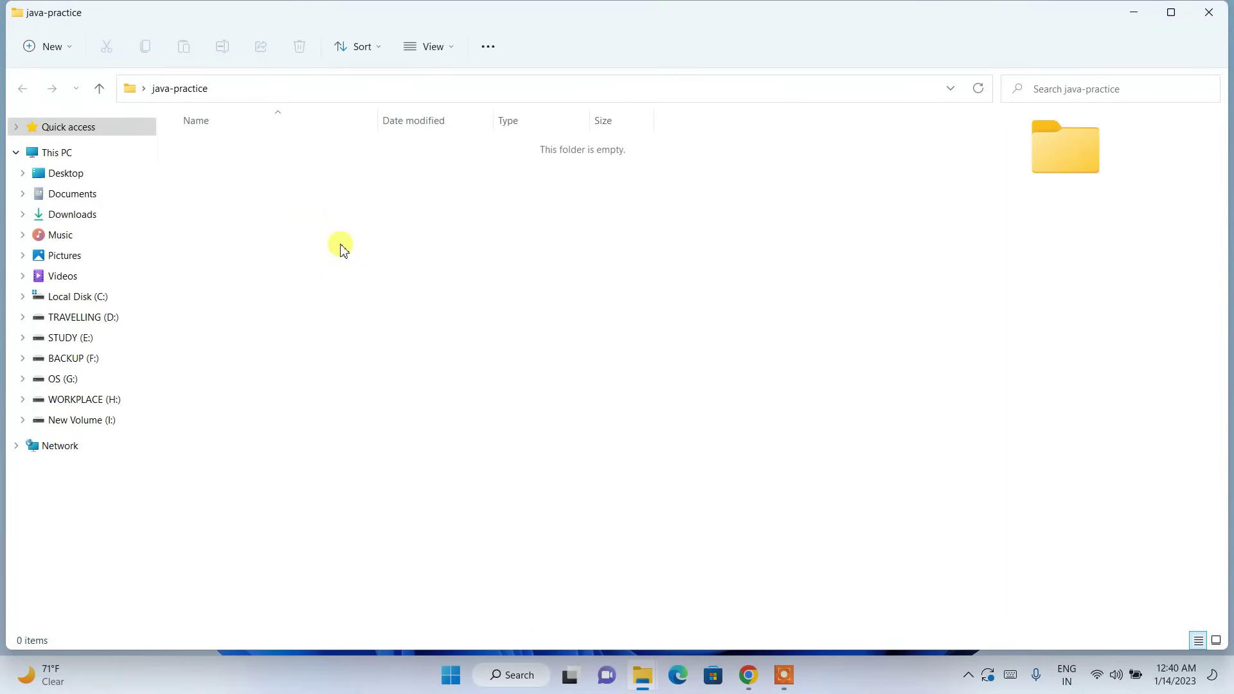
# Create a blank file in java-practice named HelloWorld.java, accepting the extension change
pyautogui.rightClick(342, 247)
pyautogui.moveTo(449, 378)
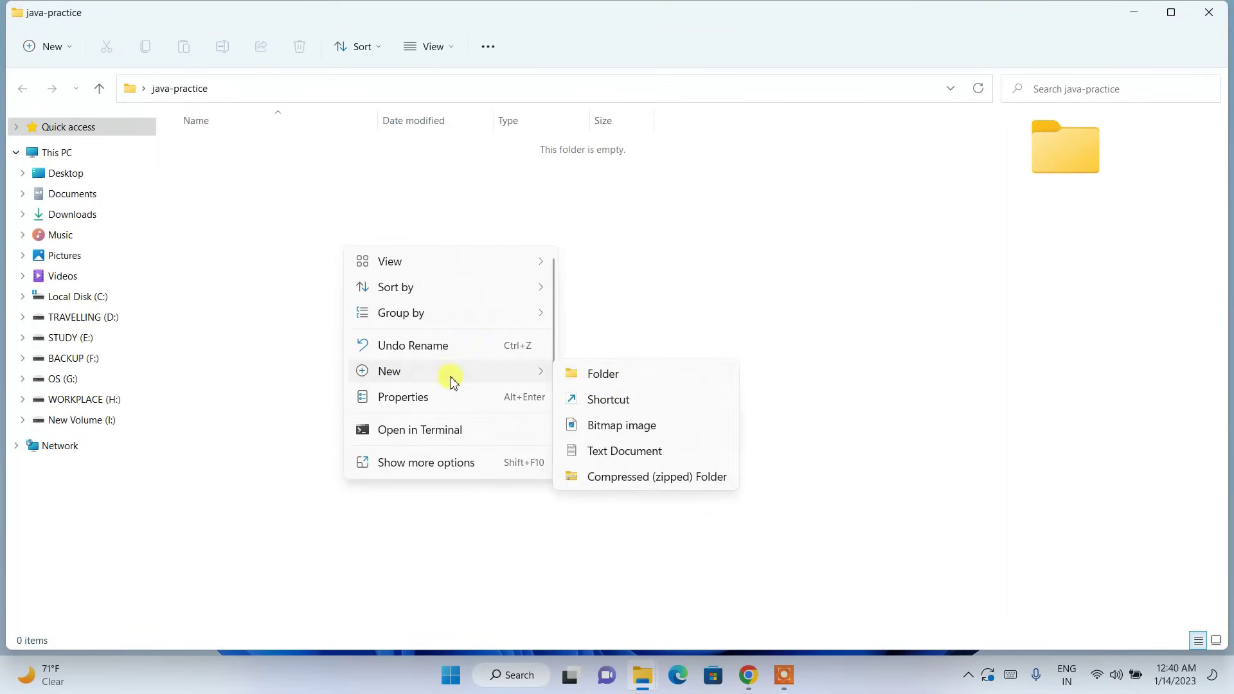
pyautogui.click(622, 453)
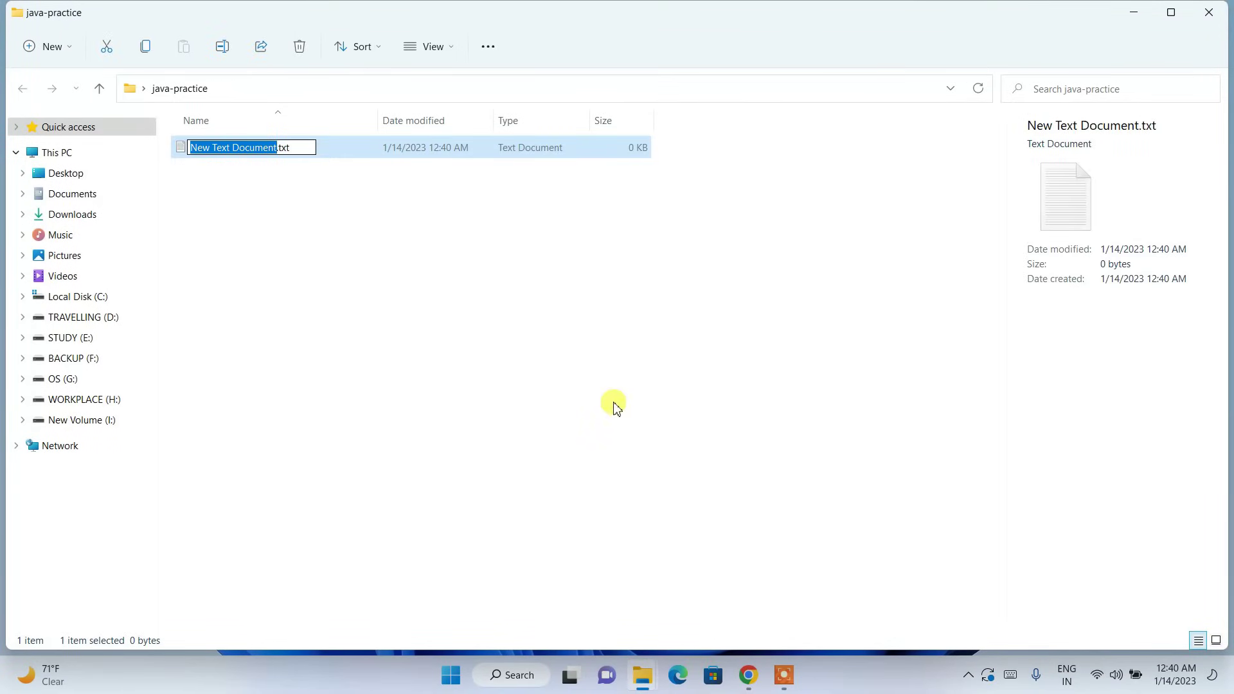
pyautogui.write('HelloWorld.java')
pyautogui.press('Delete')
pyautogui.press('Delete')
pyautogui.press('Delete')
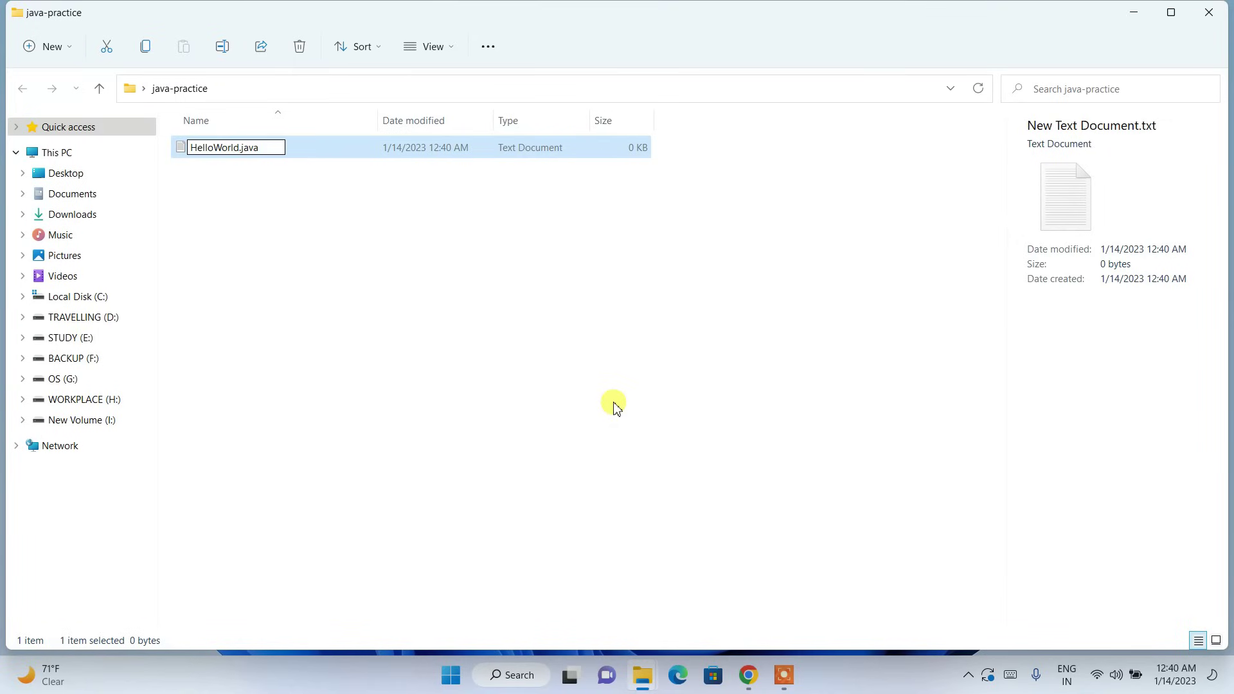
pyautogui.press('Return')
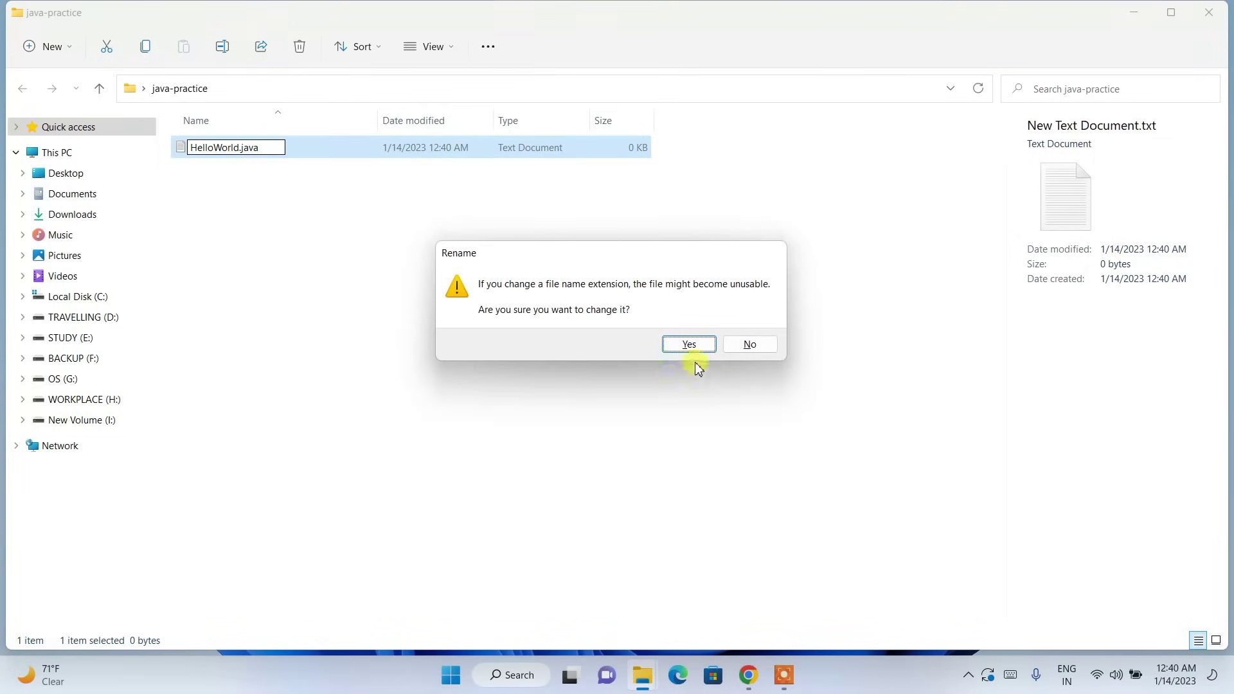
pyautogui.click(686, 344)
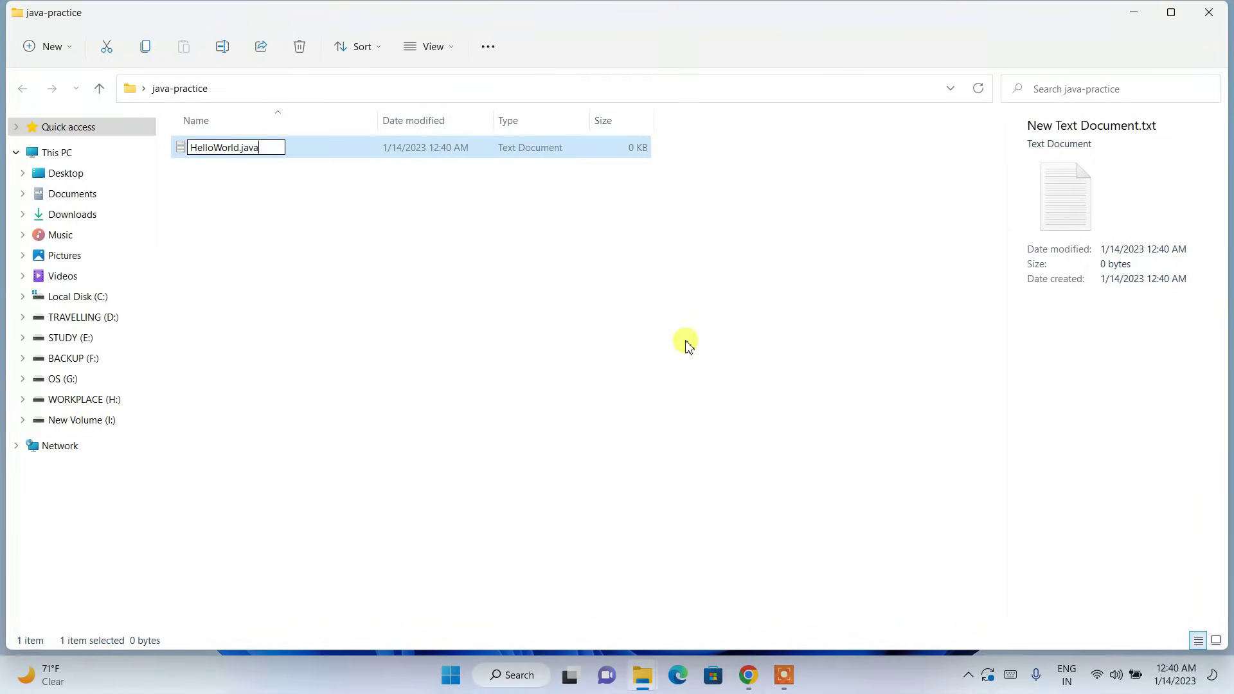
# Open HelloWorld.java in Notepad
pyautogui.doubleClick(262, 143)
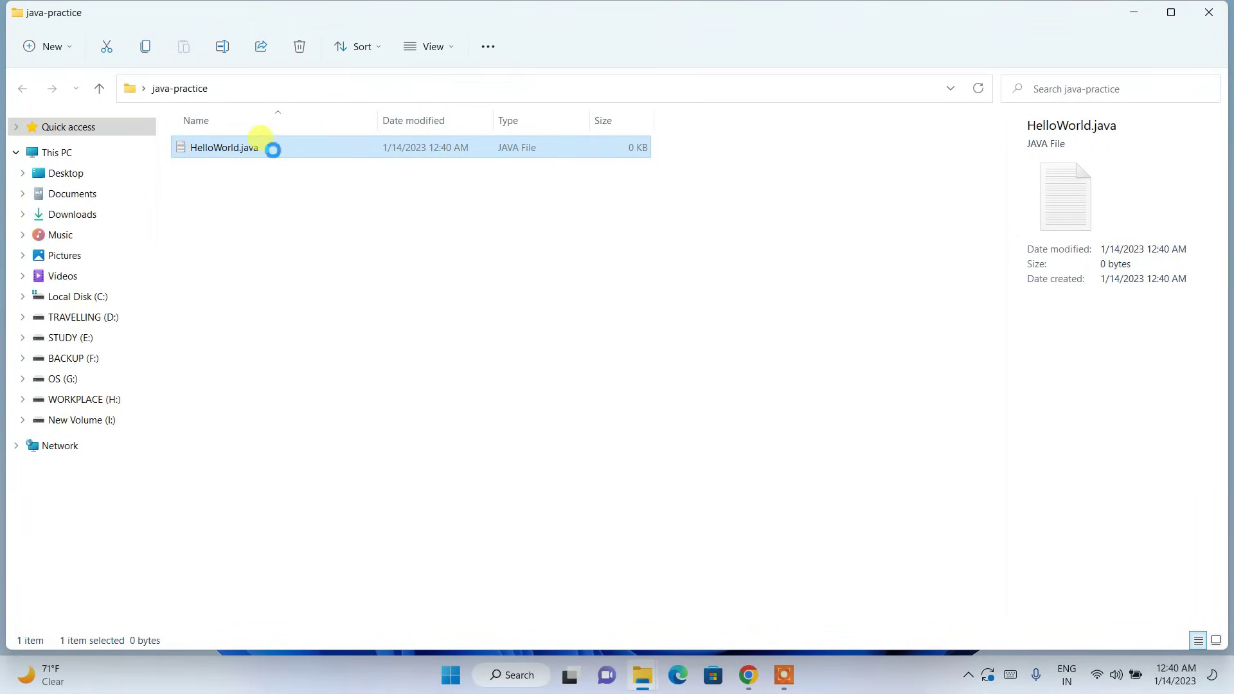
pyautogui.press('Menu')
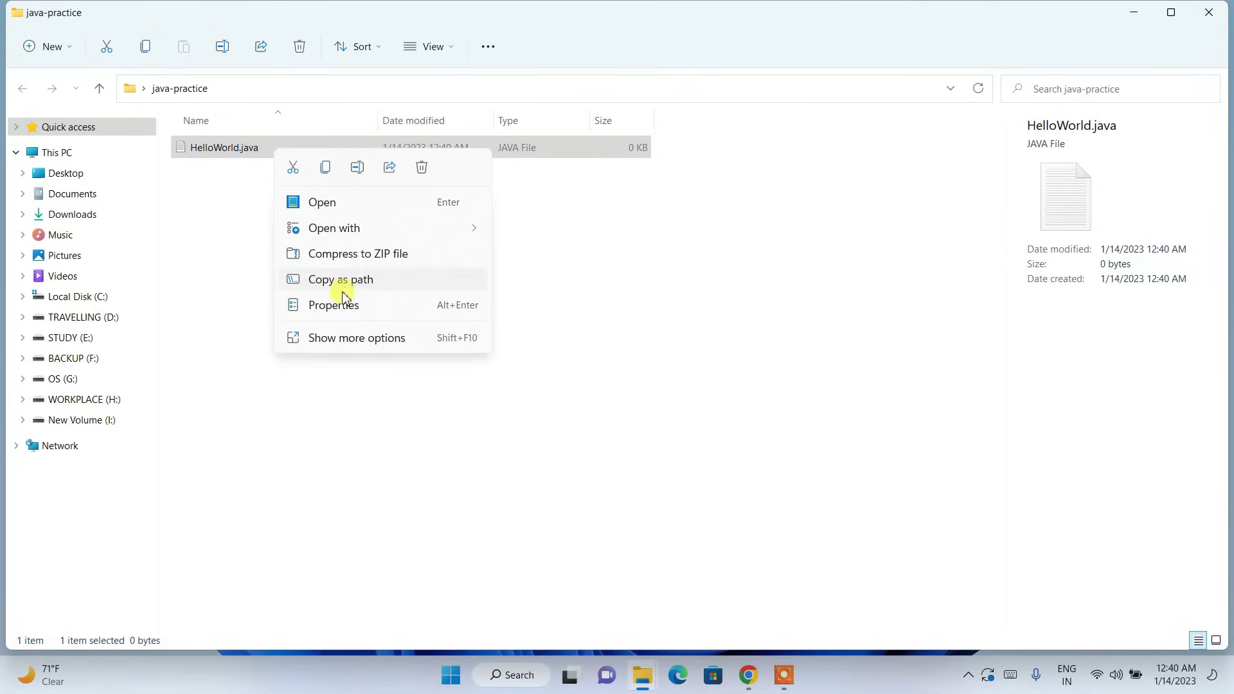
pyautogui.moveTo(391, 234)
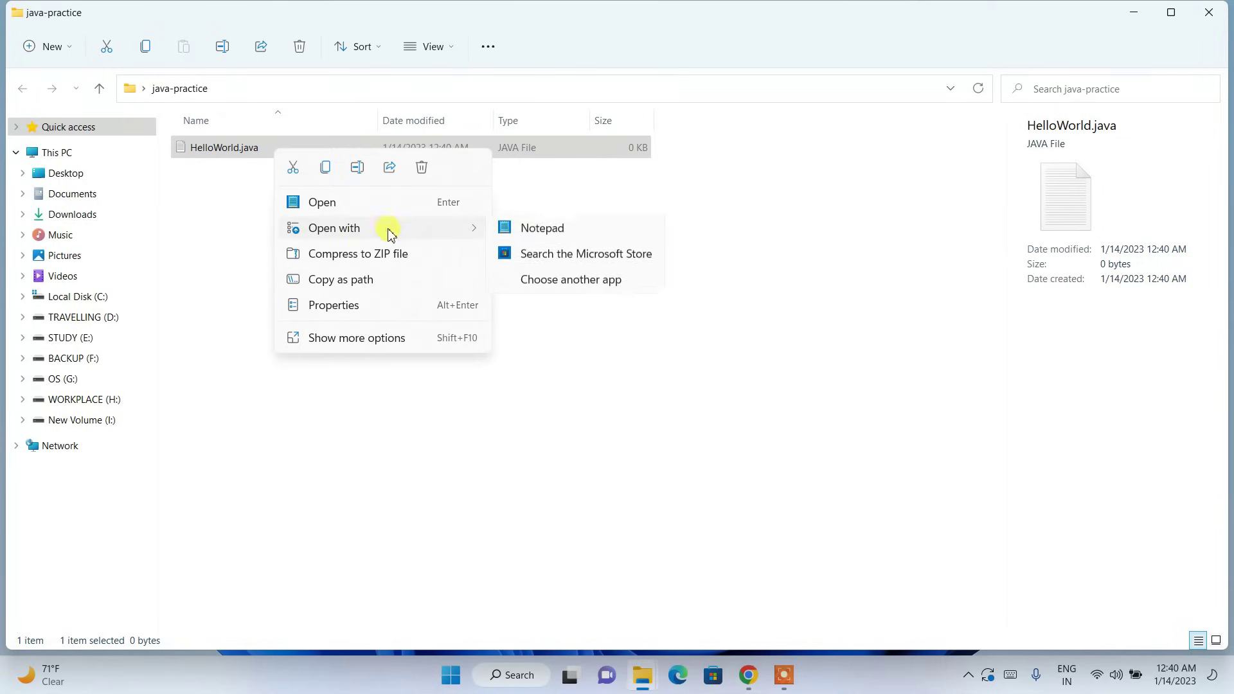
pyautogui.click(550, 234)
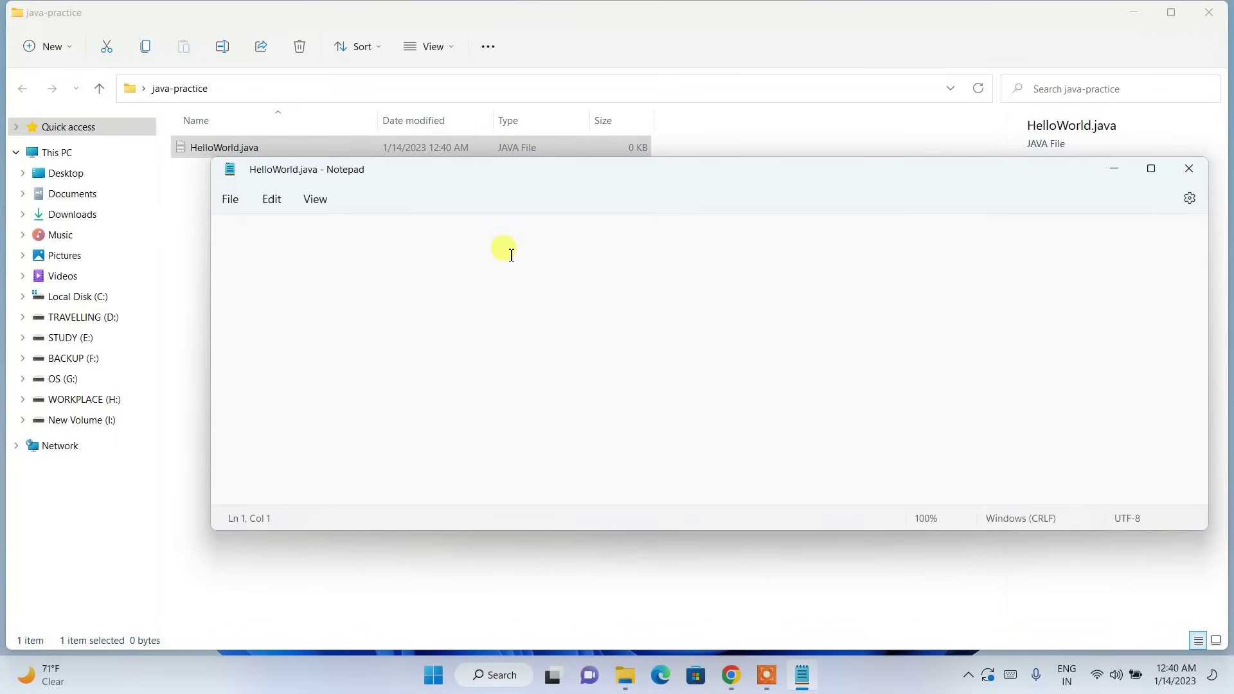
# Write a HelloWorld class whose main method calls System.out.println("Hello World!!")
pyautogui.write('class HelloWorld')
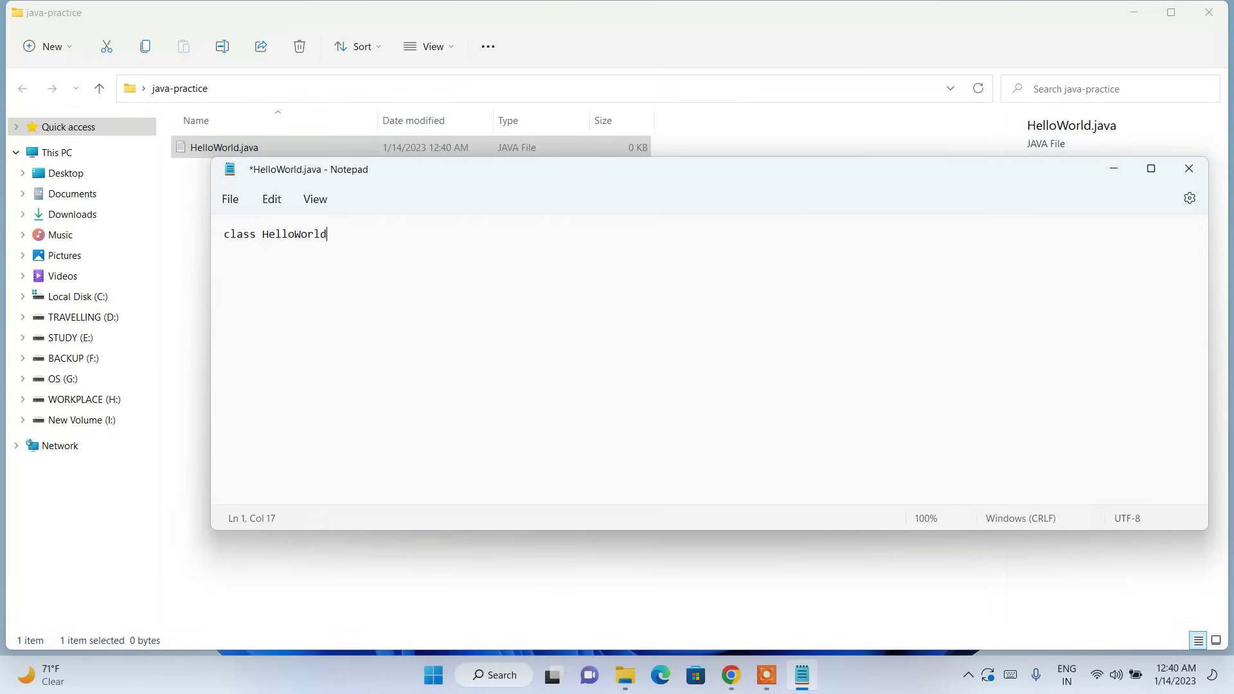
pyautogui.press('Return')
pyautogui.write('lic static void ')
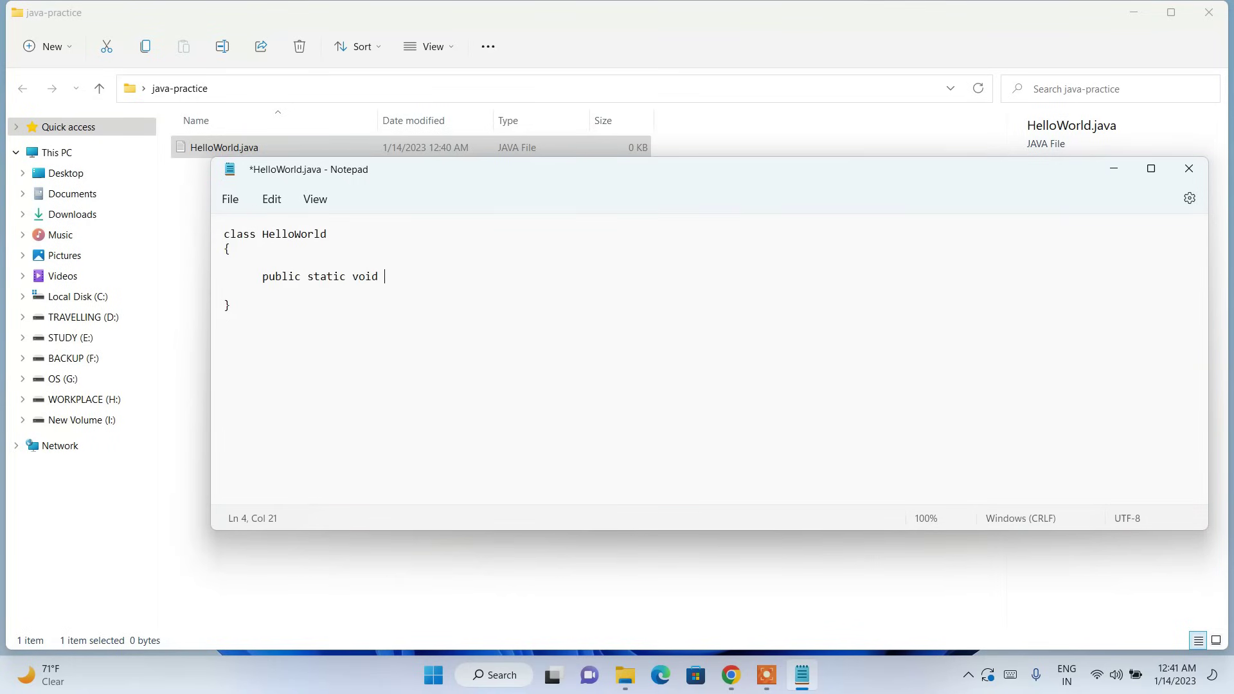
pyautogui.write('main(String args[]')
pyautogui.press('Return')
pyautogui.press('Return')
pyautogui.press('Tab')
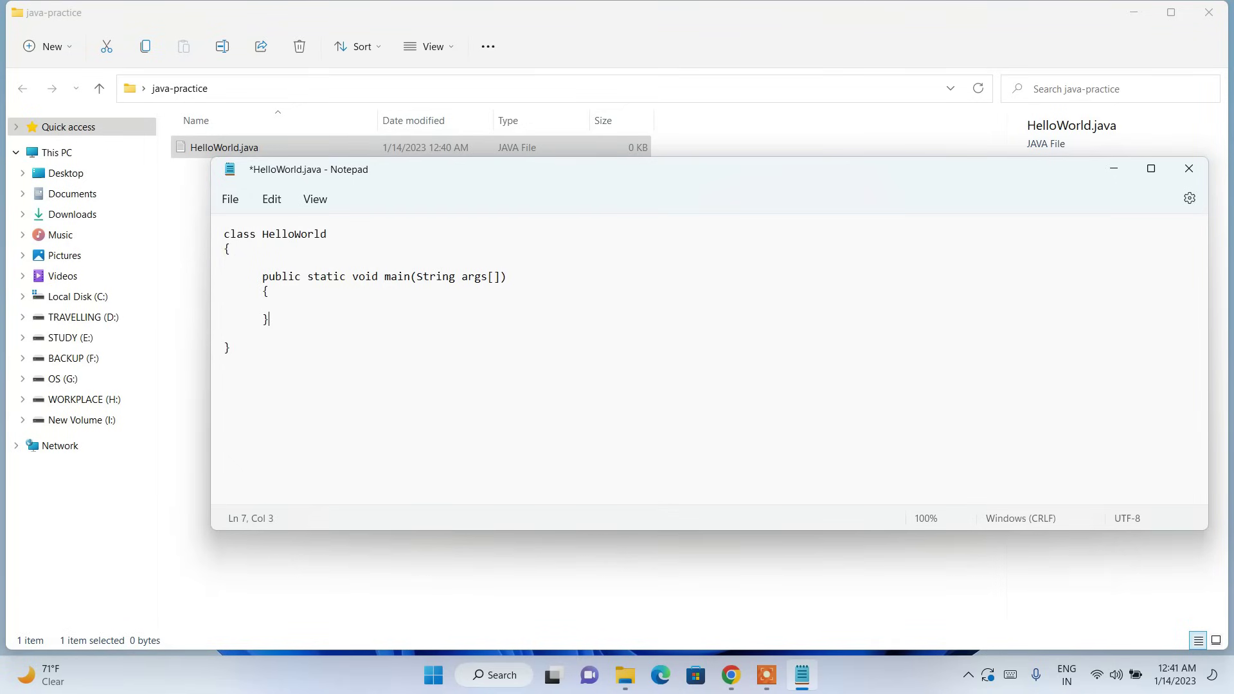
pyautogui.write('System.out.printl')
pyautogui.write('Hello World!!");')
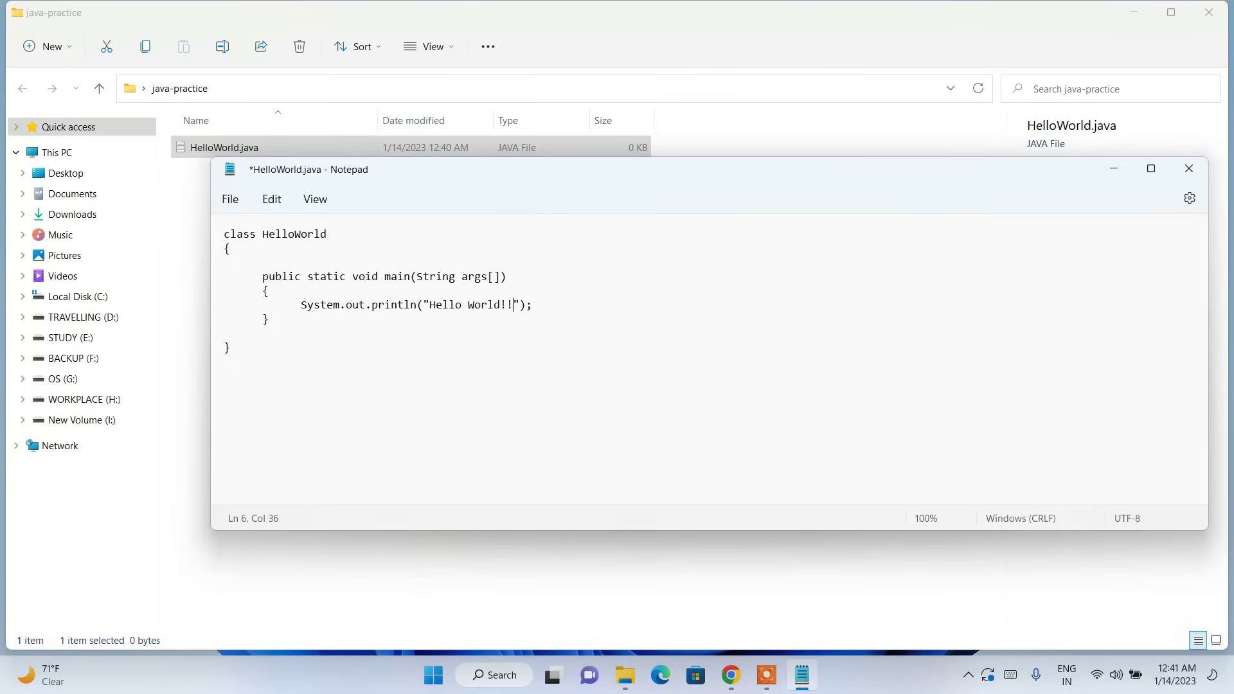
# Save HelloWorld.java and select the java-practice folder path in Explorer's address bar
pyautogui.click(232, 201)
pyautogui.click(247, 307)
pyautogui.click(175, 251)
pyautogui.click(307, 90)
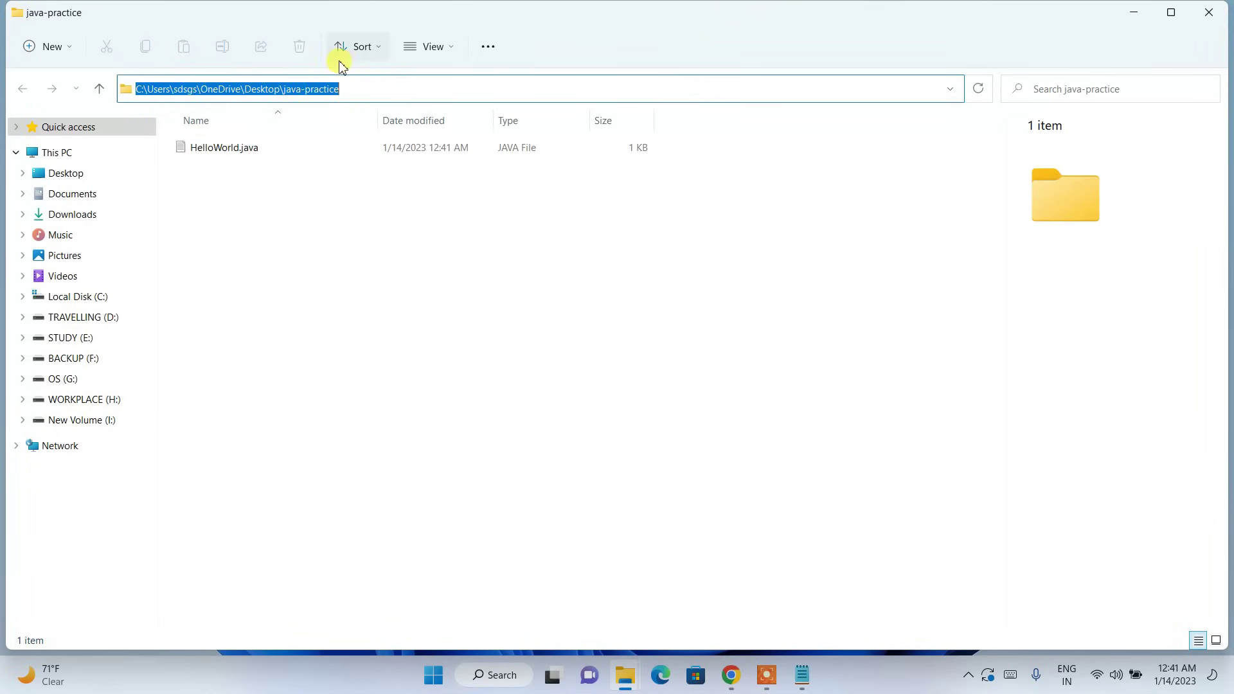
# Launch Command Prompt in the java-practice folder via cmd and centre its window
pyautogui.write('cmd')
pyautogui.press('Return')
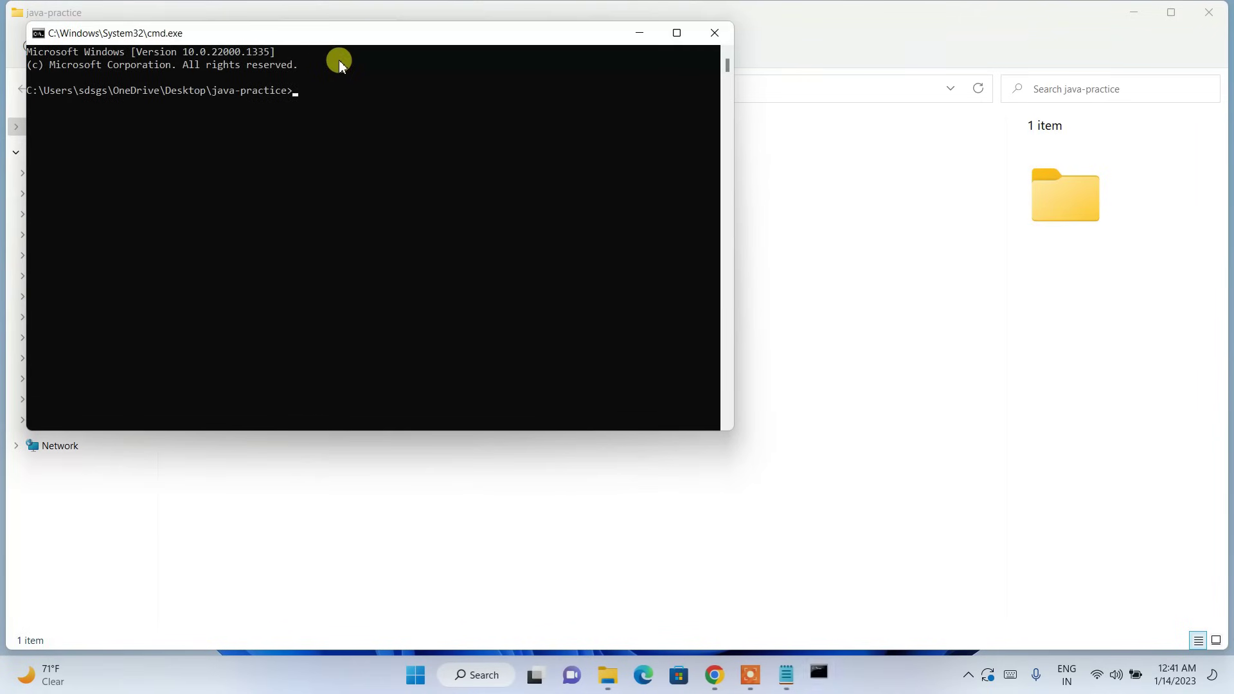
pyautogui.moveTo(353, 36); pyautogui.dragTo(541, 191)
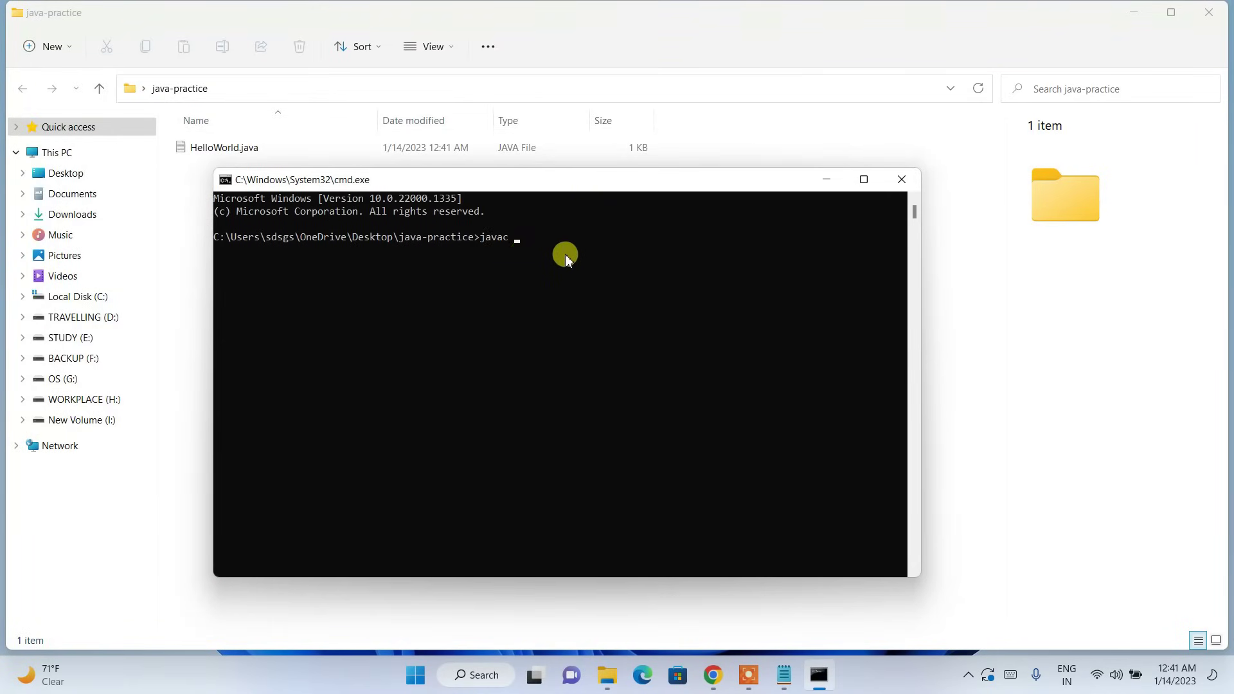
# Compile HelloWorld.java with javac and run java HelloWorld, printing Hello World!!
pyautogui.write('HelloWorld.java')
pyautogui.press('Return')
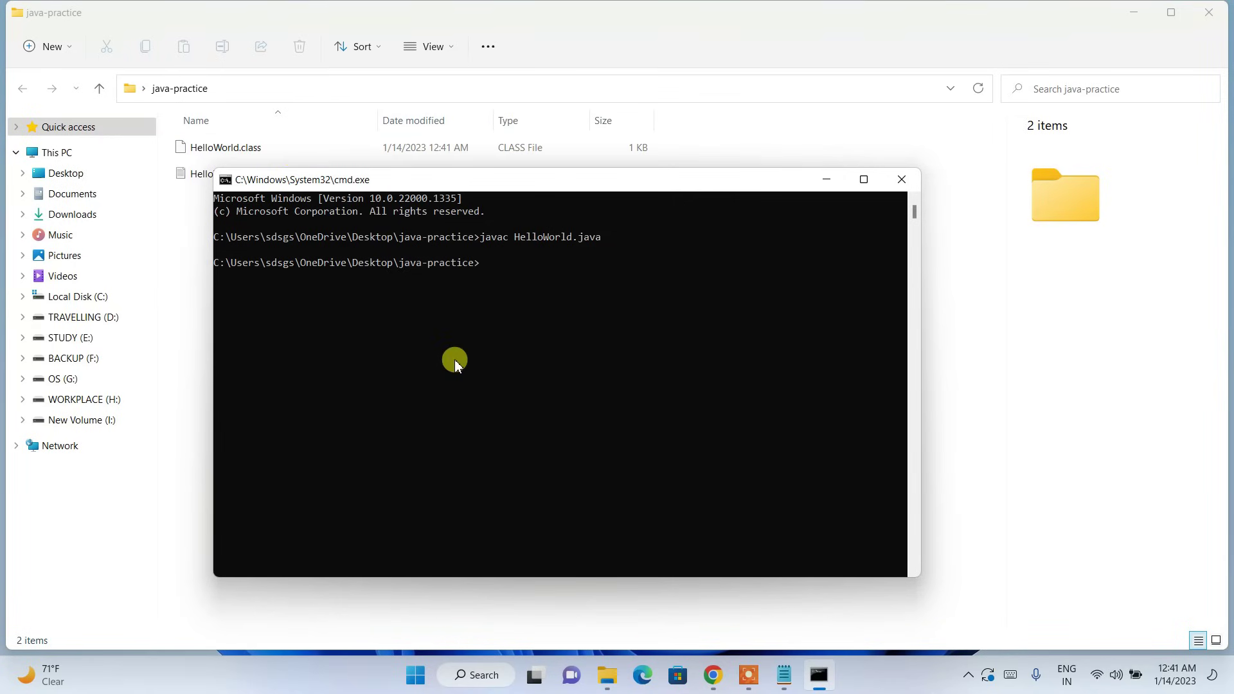
pyautogui.write('java')
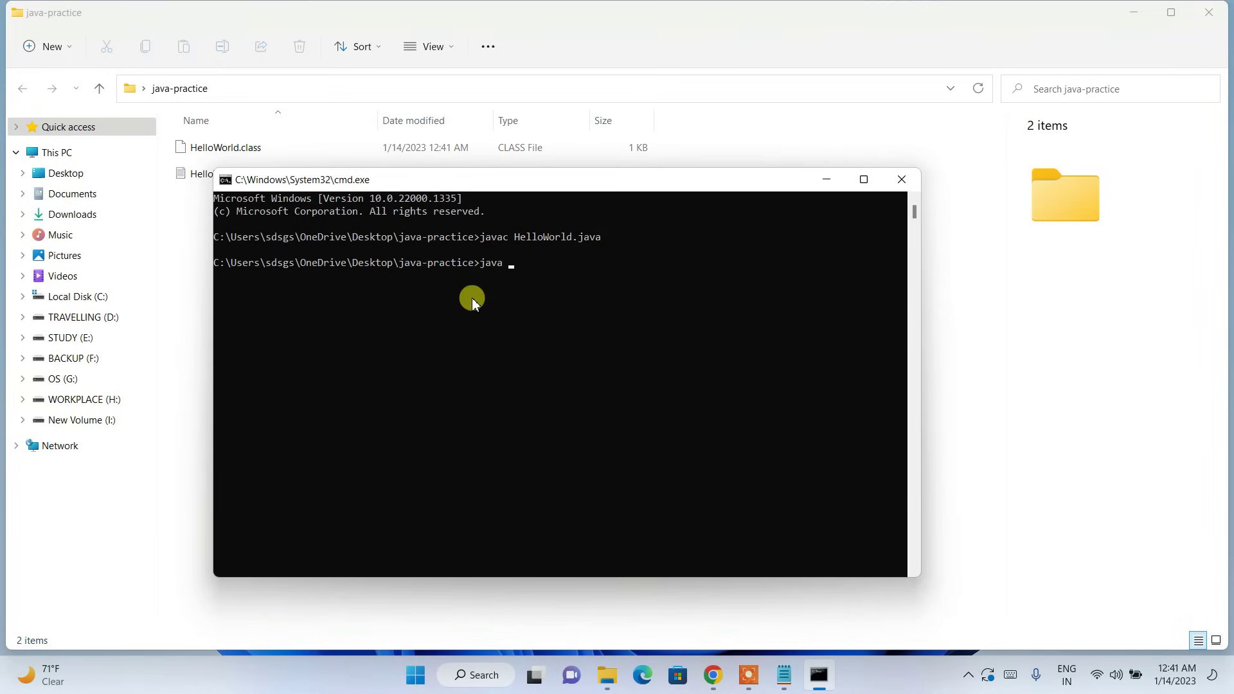
pyautogui.write(' He')
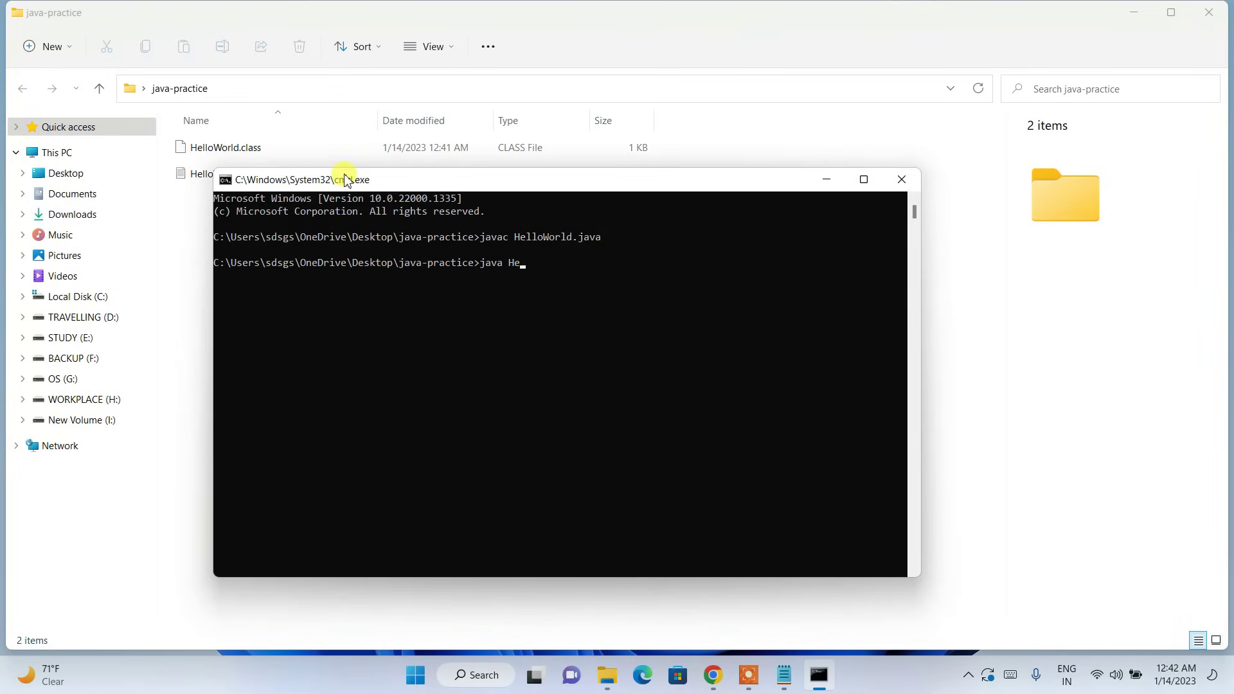
pyautogui.write('lloWorld')
pyautogui.press('Return')
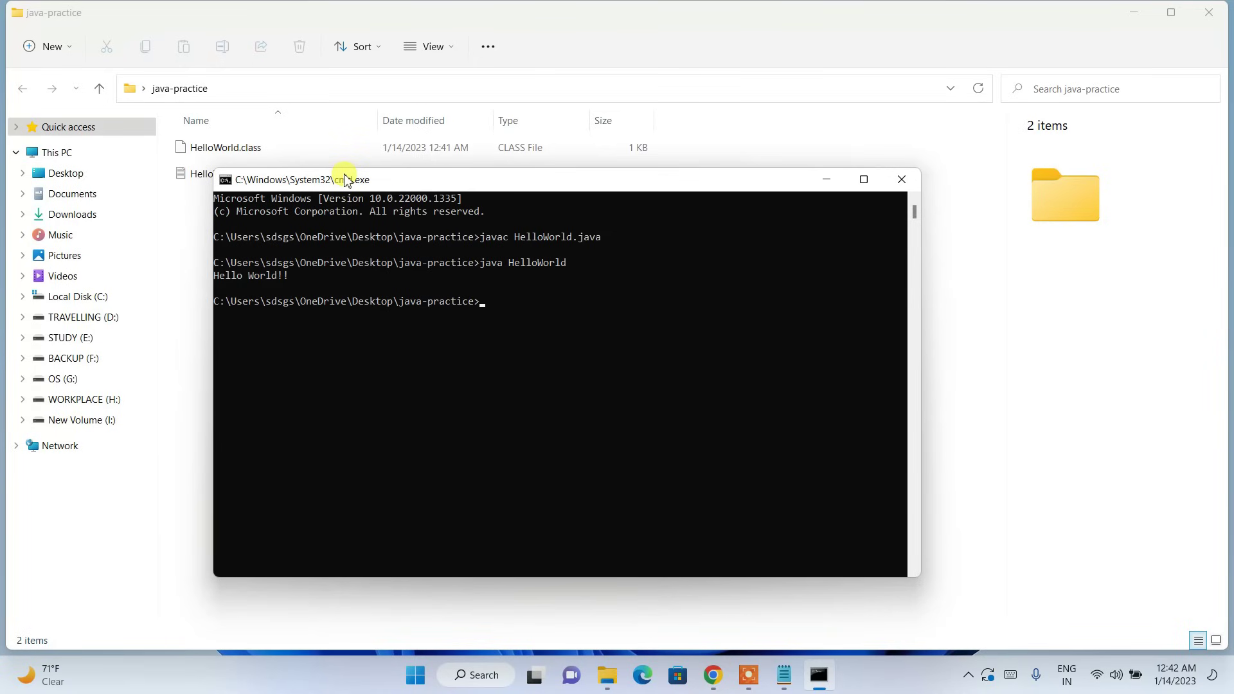
pyautogui.moveTo(291, 277); pyautogui.dragTo(215, 280)
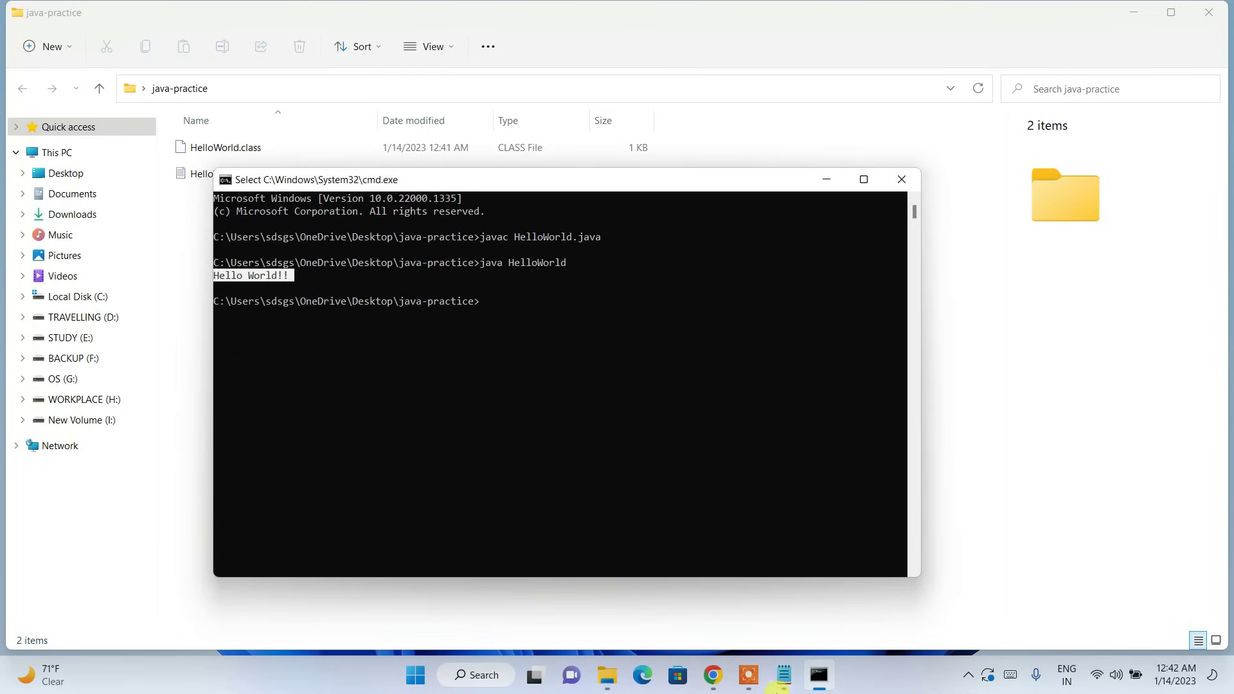
pyautogui.click(783, 685)
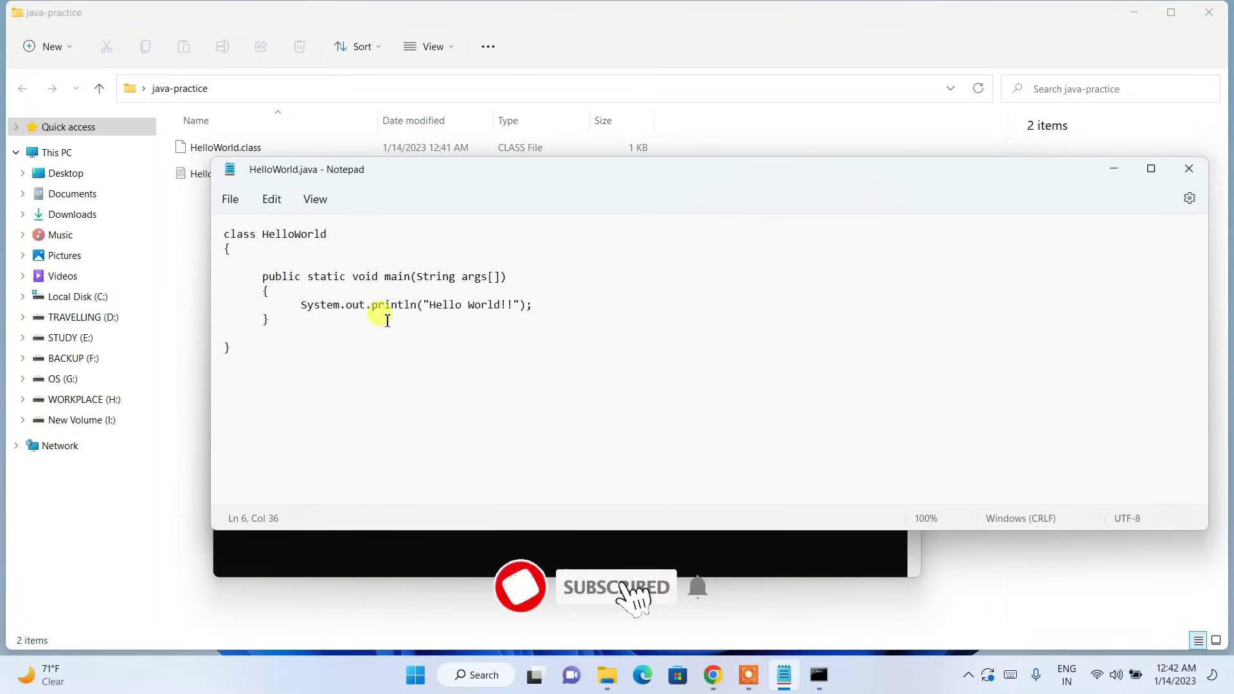
pyautogui.click(541, 540)
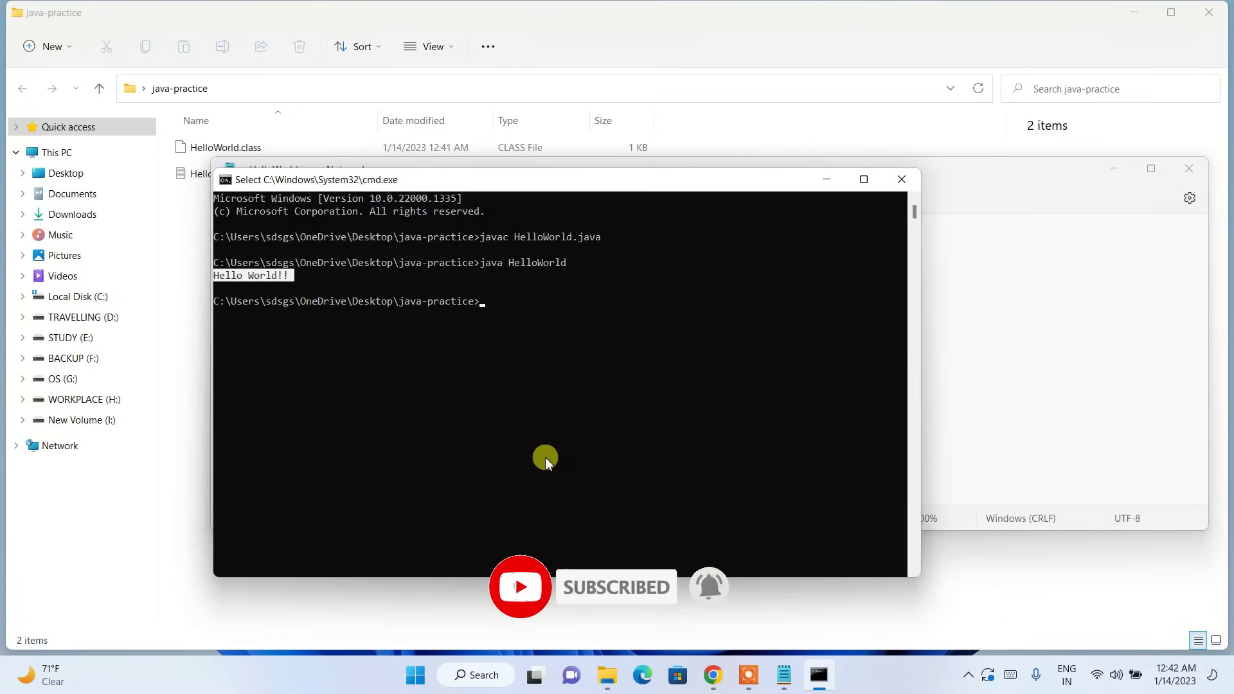